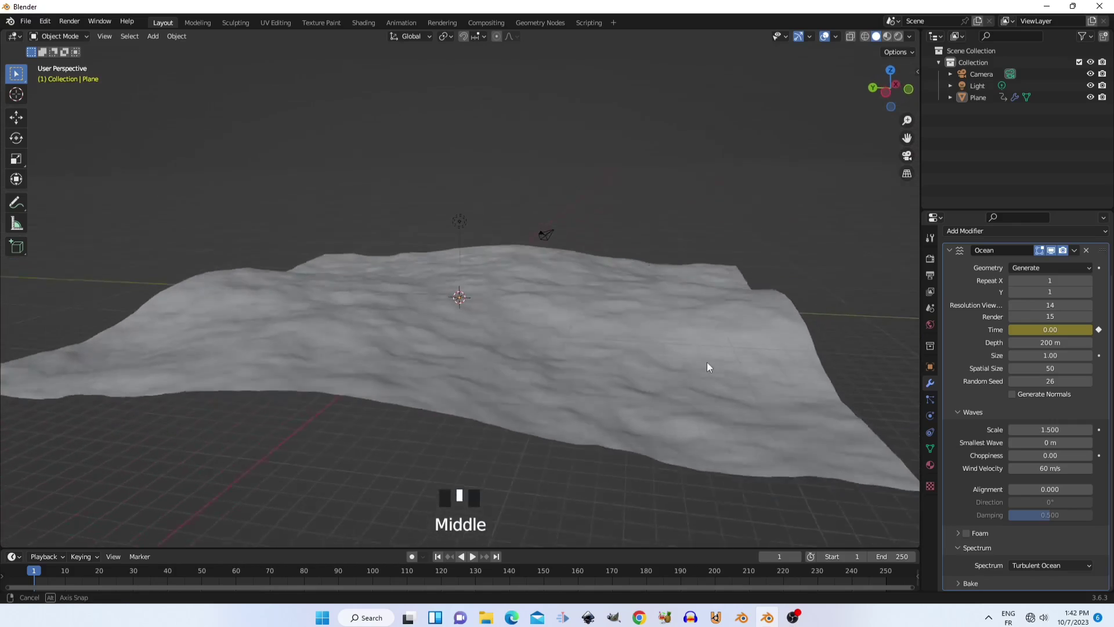
Step: Play the ocean animation preview and zoom the viewport
{"action": "key", "text": "space"}
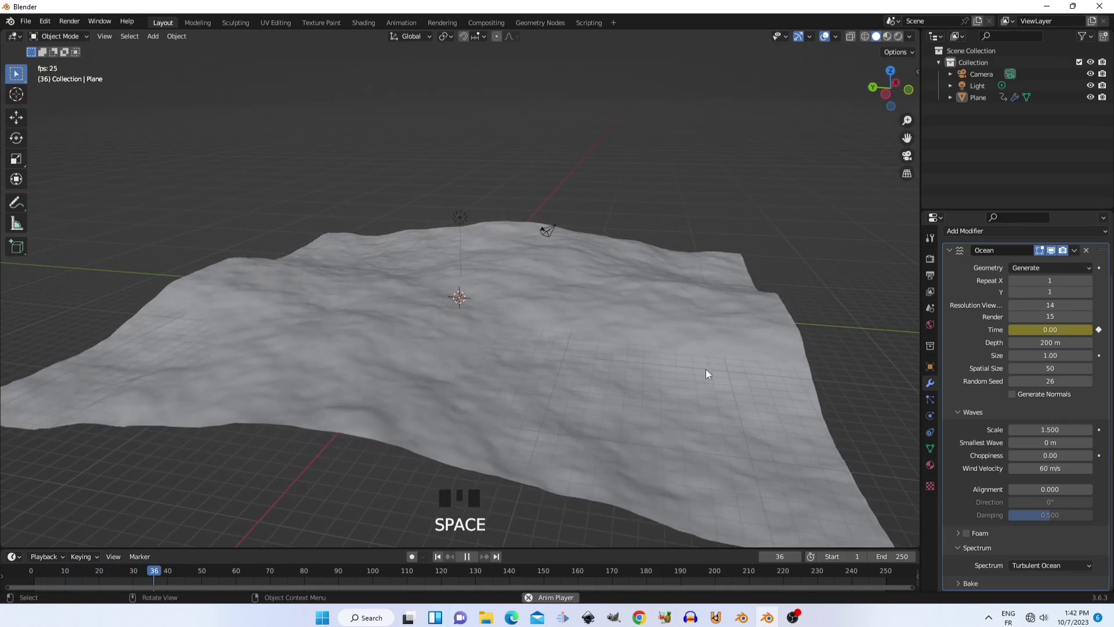
{"action": "scroll", "coordinate": [706, 369], "scroll_direction": "up", "scroll_amount": 4}
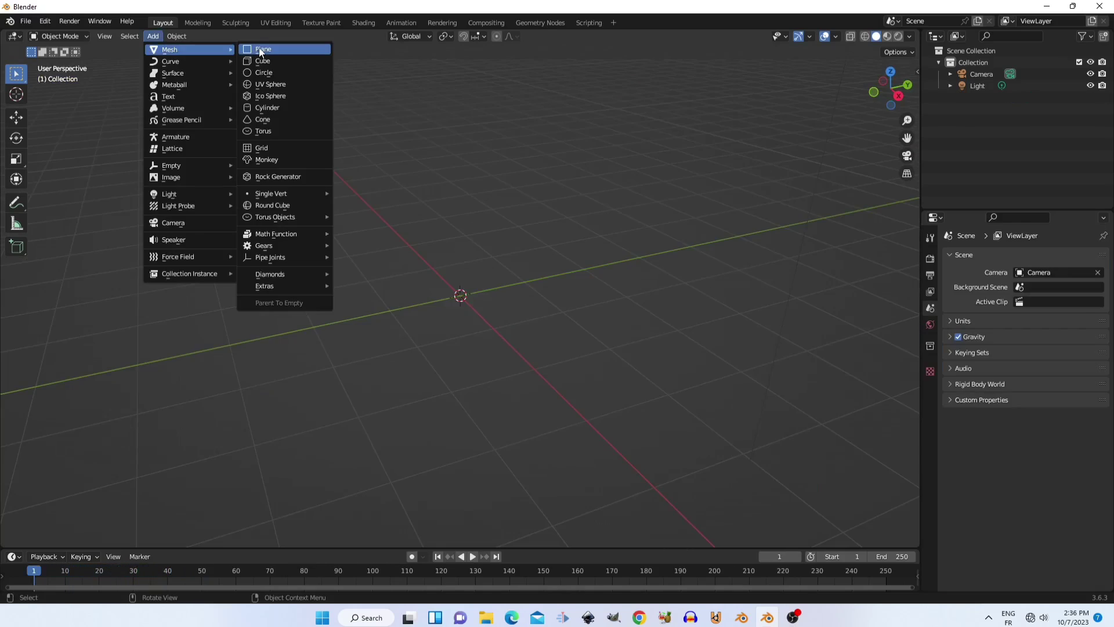
Step: Add a plane and give it an Ocean modifier
{"action": "left_click", "coordinate": [273, 49]}
{"action": "scroll", "coordinate": [573, 315], "scroll_direction": "up", "scroll_amount": 5}
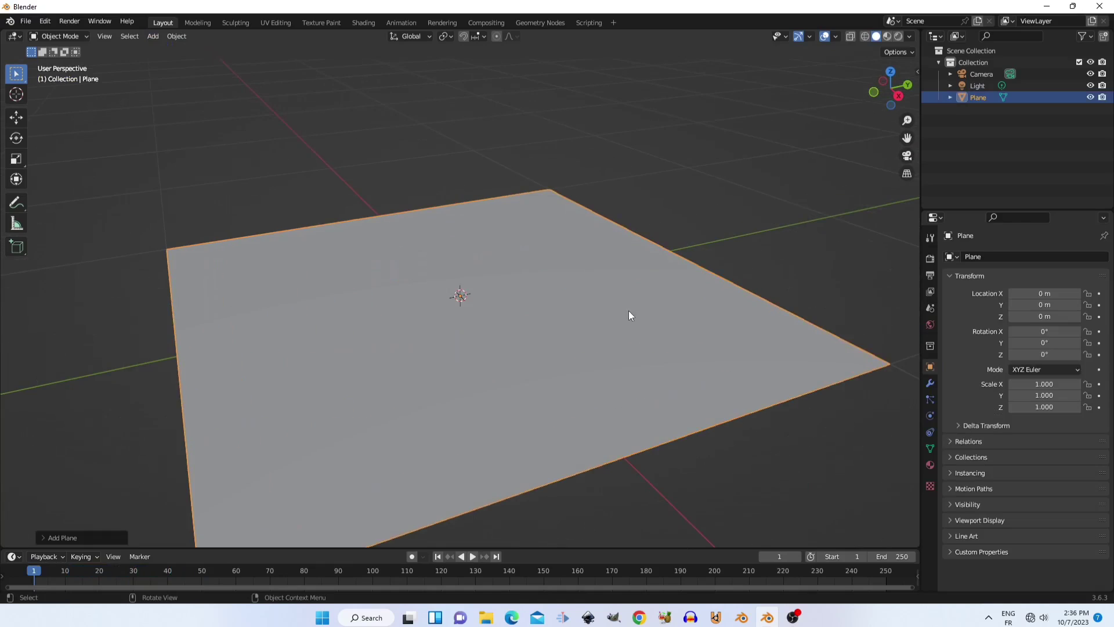
{"action": "scroll", "coordinate": [628, 315], "scroll_direction": "down", "scroll_amount": 3}
{"action": "left_click", "coordinate": [930, 383]}
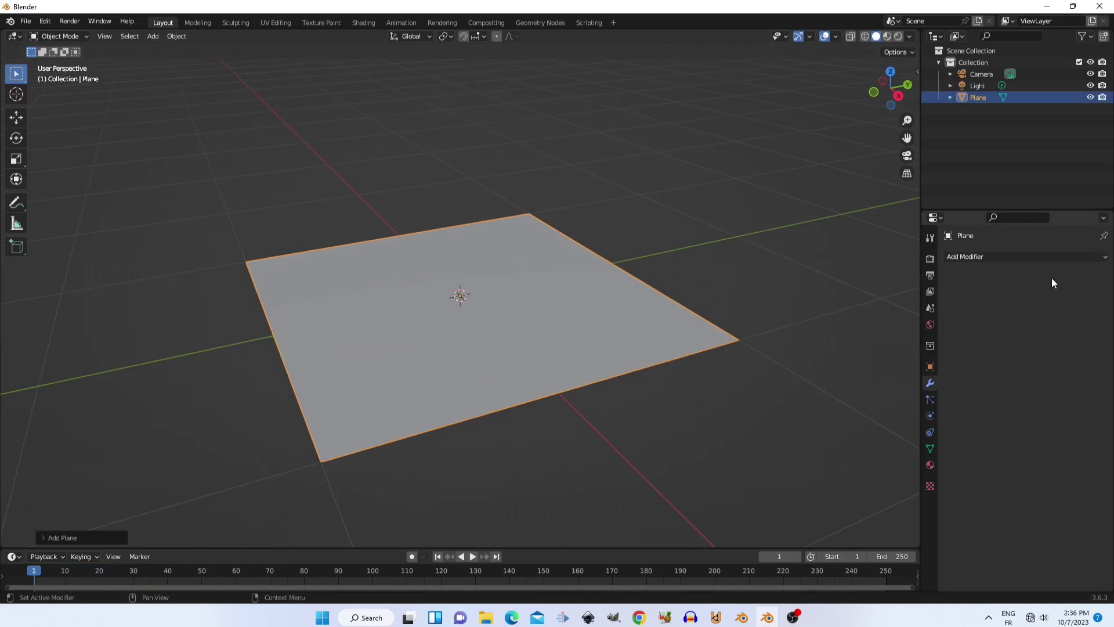
{"action": "left_click", "coordinate": [1076, 258]}
{"action": "left_click", "coordinate": [1060, 355]}
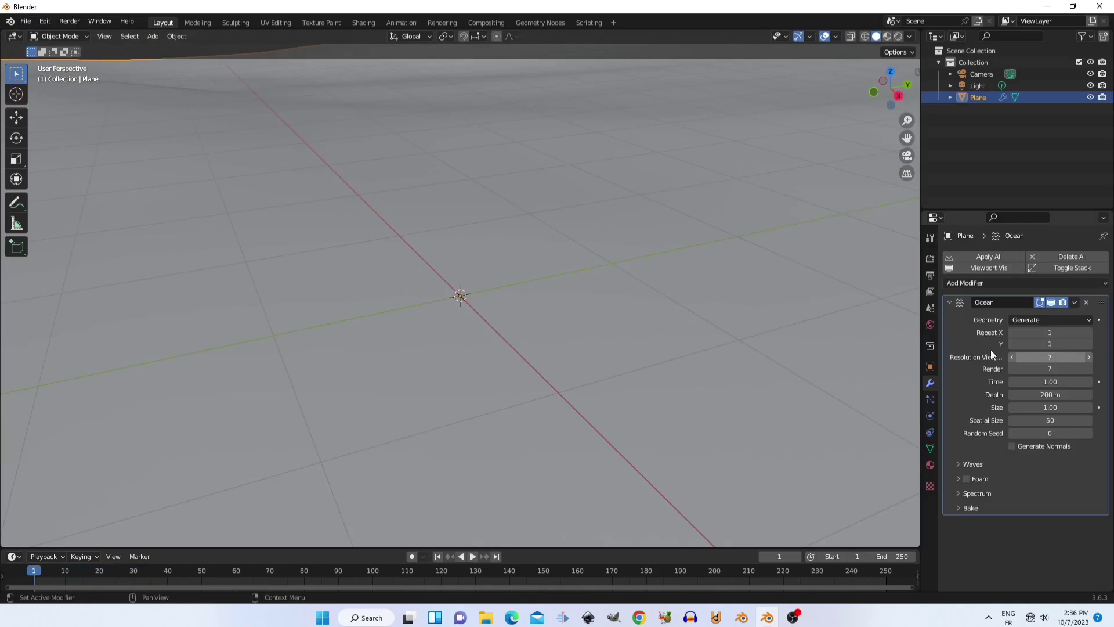
{"action": "mouse_move", "coordinate": [813, 330]}
{"action": "middle_mouse_down"}
{"action": "mouse_move", "coordinate": [566, 318]}
{"action": "mouse_move", "coordinate": [746, 323]}
{"action": "mouse_move", "coordinate": [651, 317]}
{"action": "mouse_move", "coordinate": [641, 306]}
{"action": "mouse_move", "coordinate": [655, 308]}
{"action": "middle_mouse_up"}
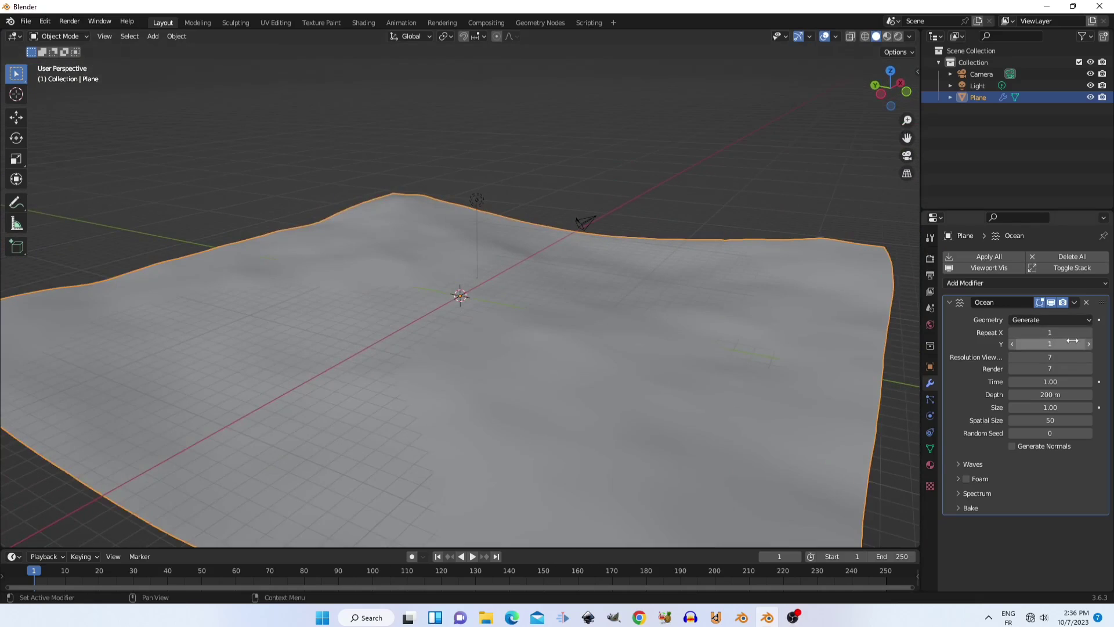
Step: Set the ocean's viewport resolution to 19 and render resolution to 12, and begin setting Time to 0
{"action": "left_click_drag", "start_coordinate": [1087, 358], "coordinate": [1108, 359]}
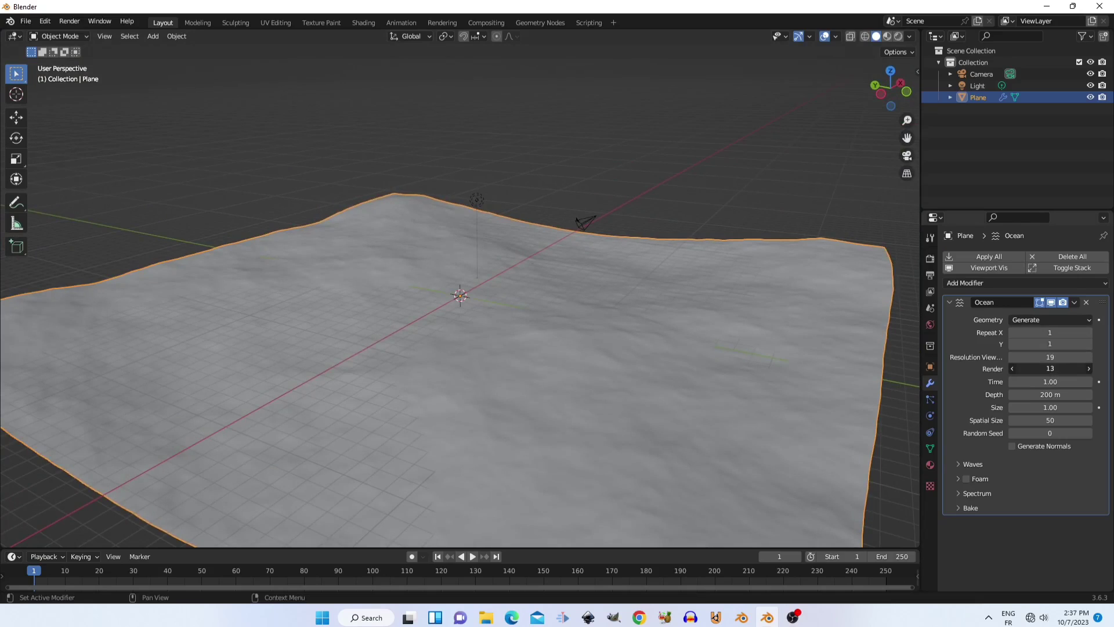
{"action": "left_click_drag", "start_coordinate": [1050, 368], "coordinate": [1055, 368]}
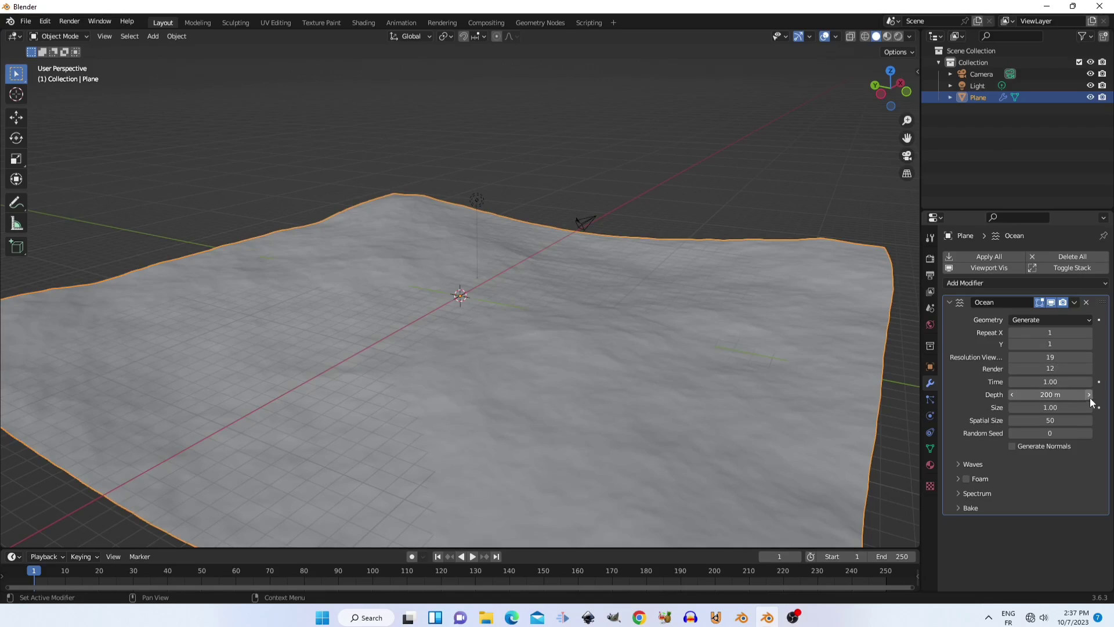
{"action": "left_click", "coordinate": [1044, 382]}
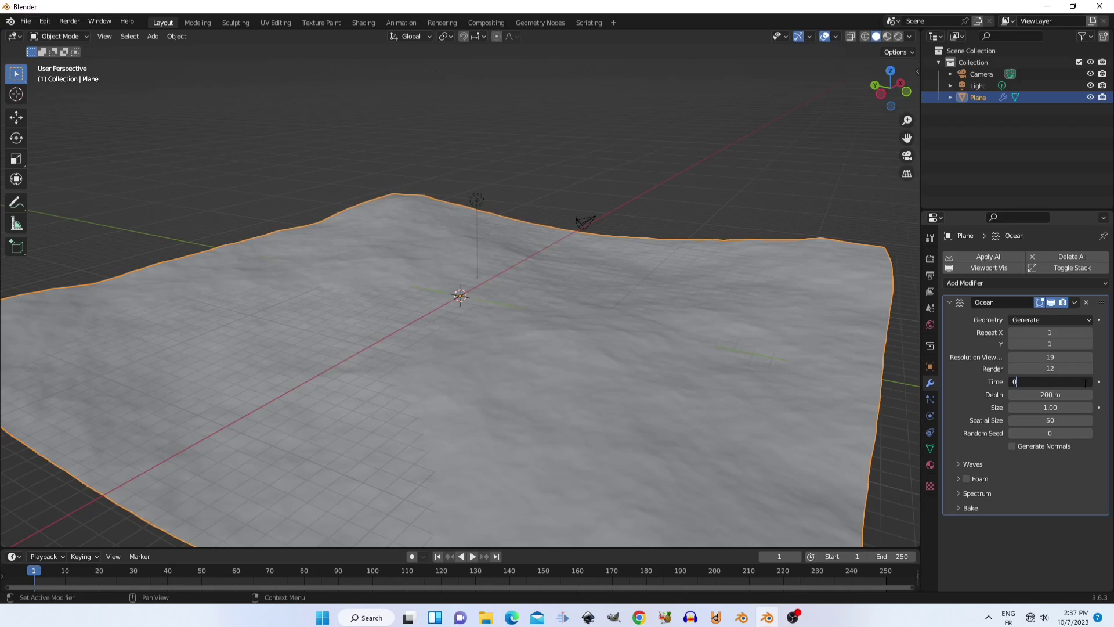
Step: Keyframe the ocean Time at 0.00 on frame 1, then set it to 5.00 at frame 250
{"action": "key", "text": "Return"}
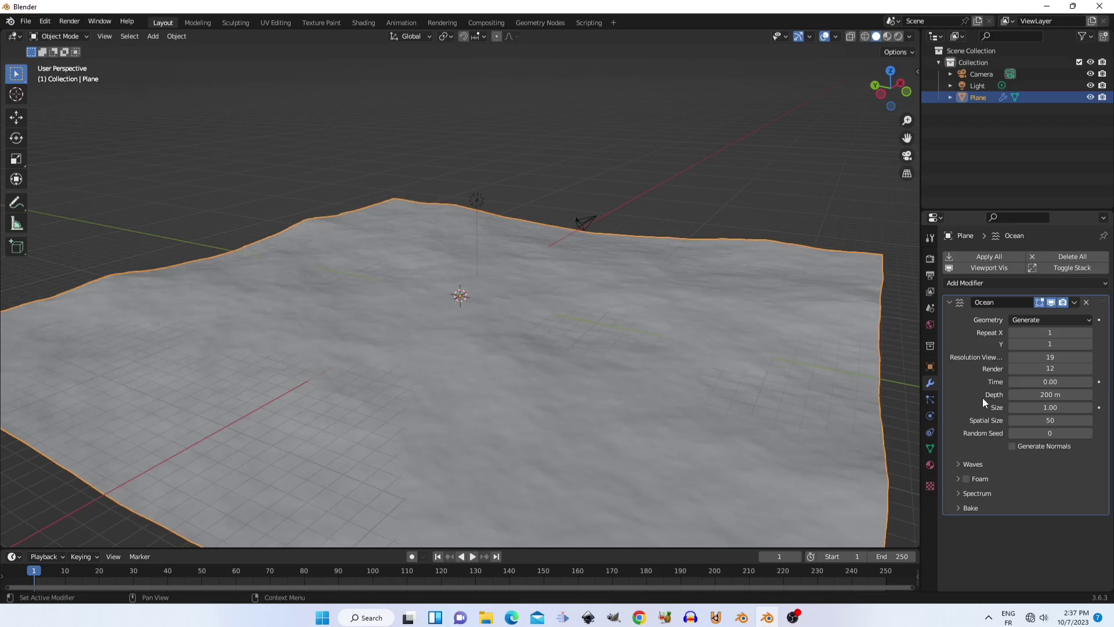
{"action": "left_click", "coordinate": [1099, 381]}
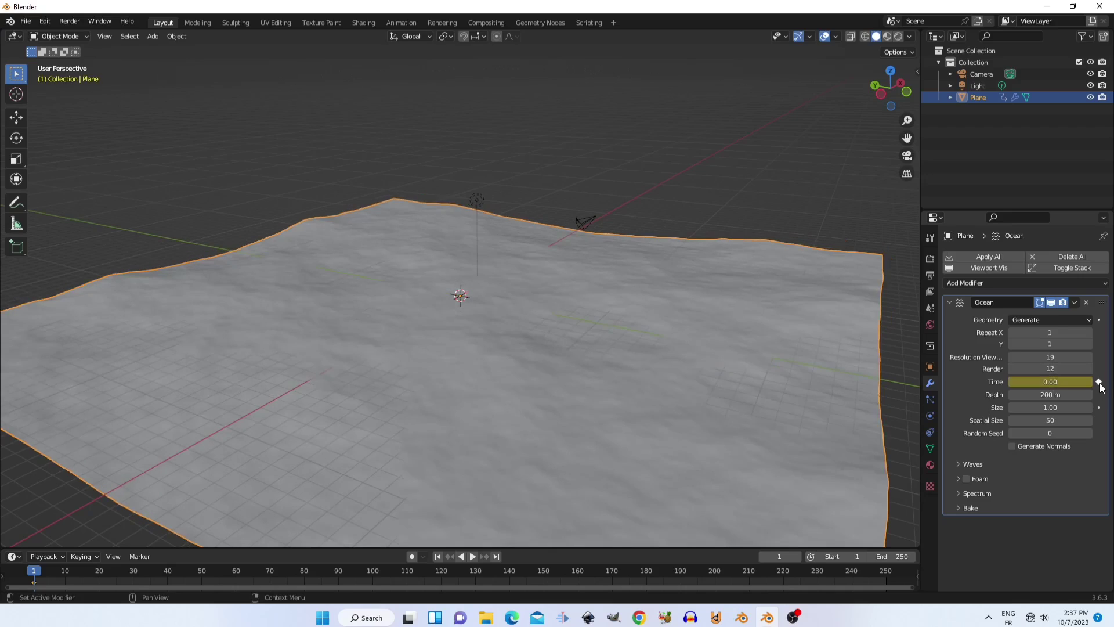
{"action": "left_click_drag", "start_coordinate": [38, 574], "coordinate": [885, 572]}
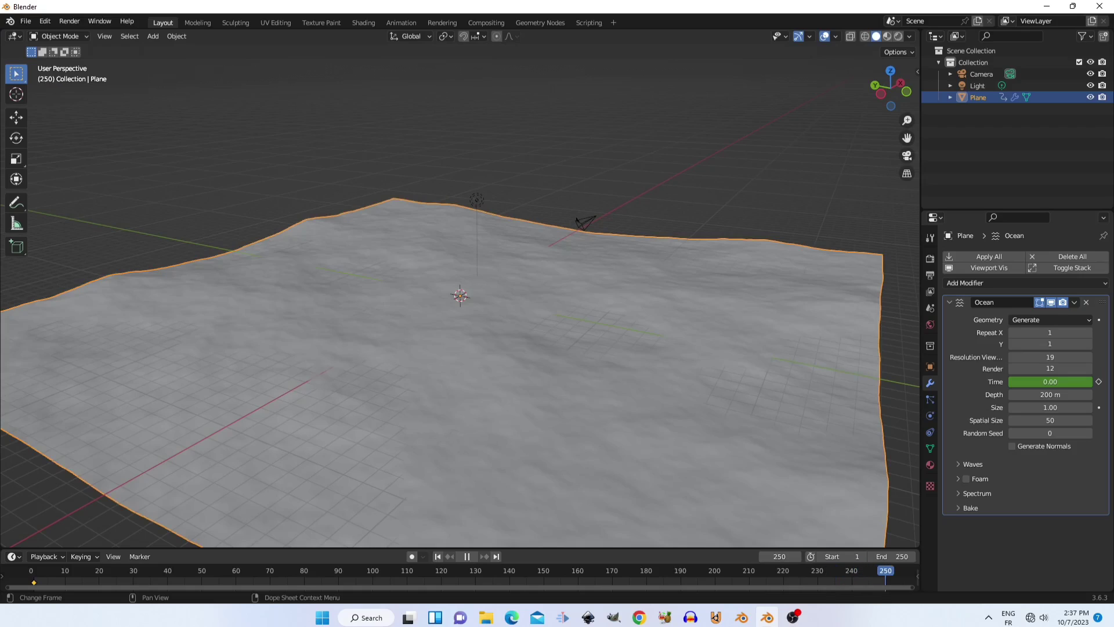
{"action": "left_click", "coordinate": [1053, 381]}
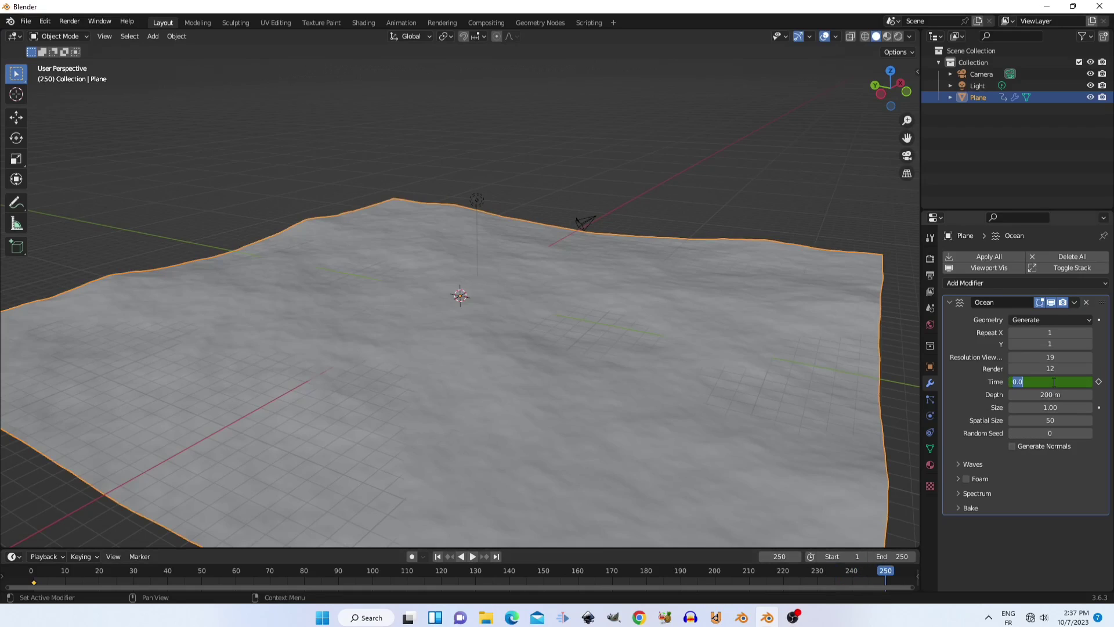
{"action": "type", "text": "5"}
{"action": "key", "text": "Return"}
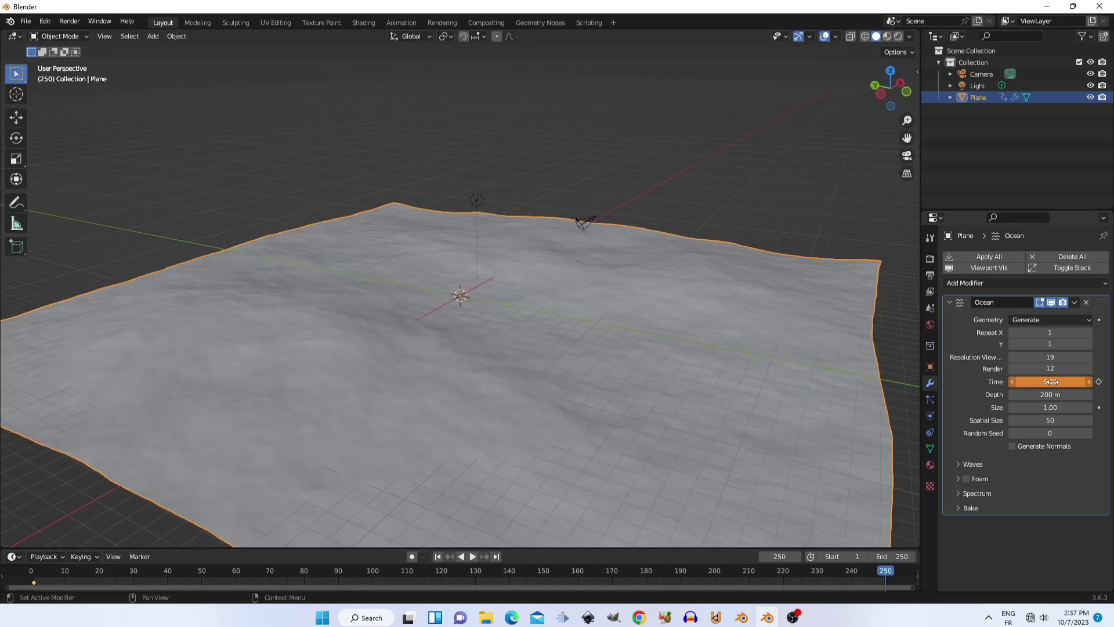
Step: Set the wave Scale to 1.7 and Wind Velocity to 60 m/s
{"action": "left_click", "coordinate": [974, 465]}
{"action": "scroll", "coordinate": [973, 473], "scroll_direction": "down", "scroll_amount": 2}
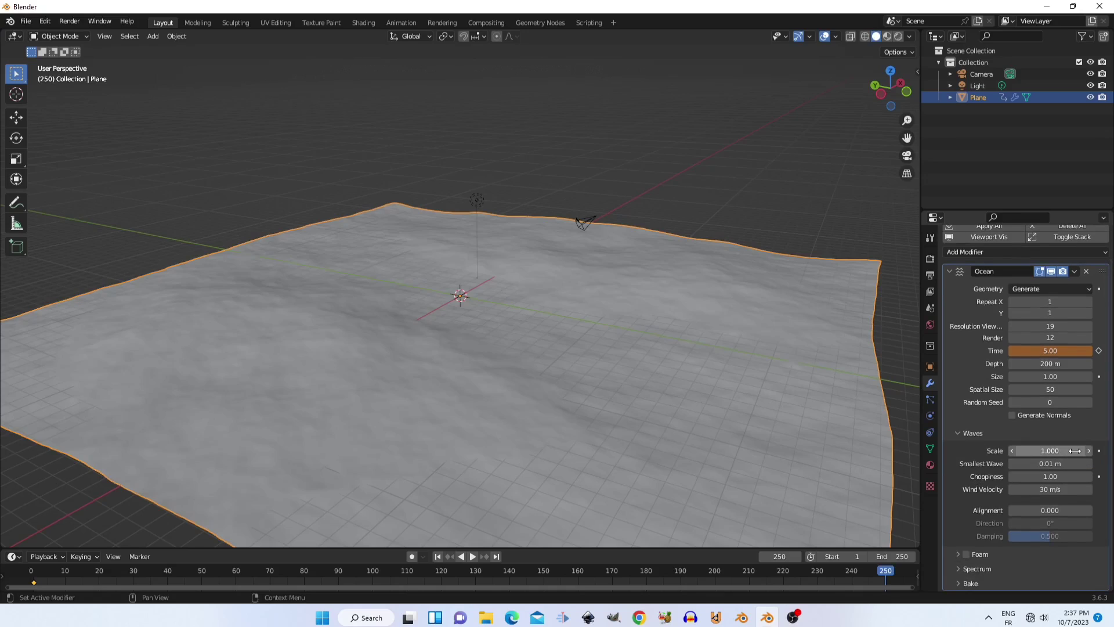
{"action": "left_click_drag", "start_coordinate": [1086, 452], "coordinate": [1039, 463]}
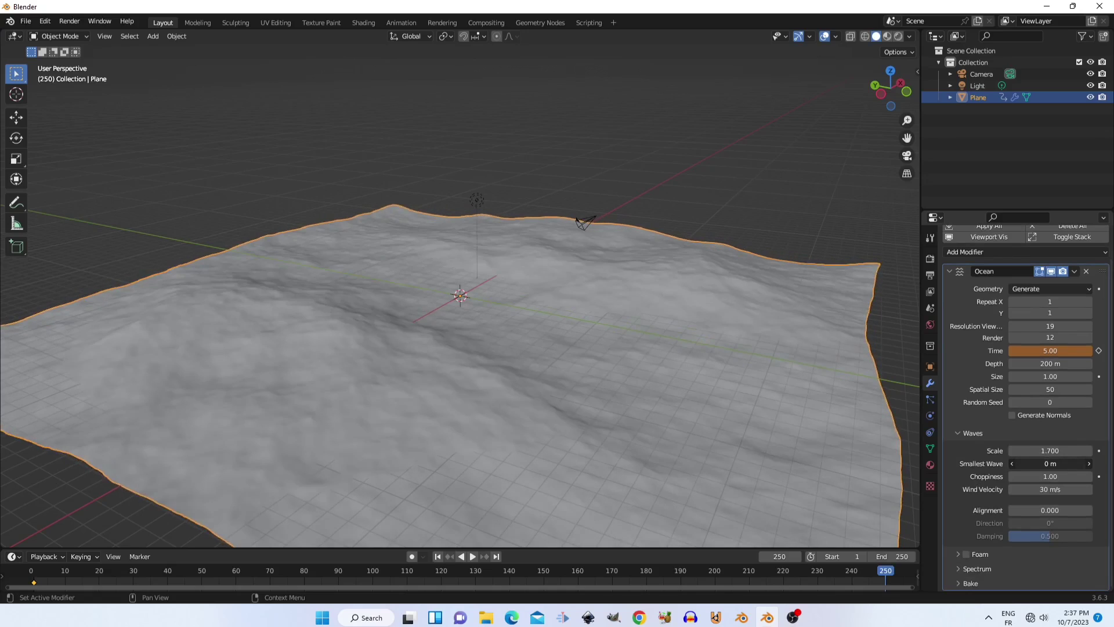
{"action": "left_click", "coordinate": [1062, 489]}
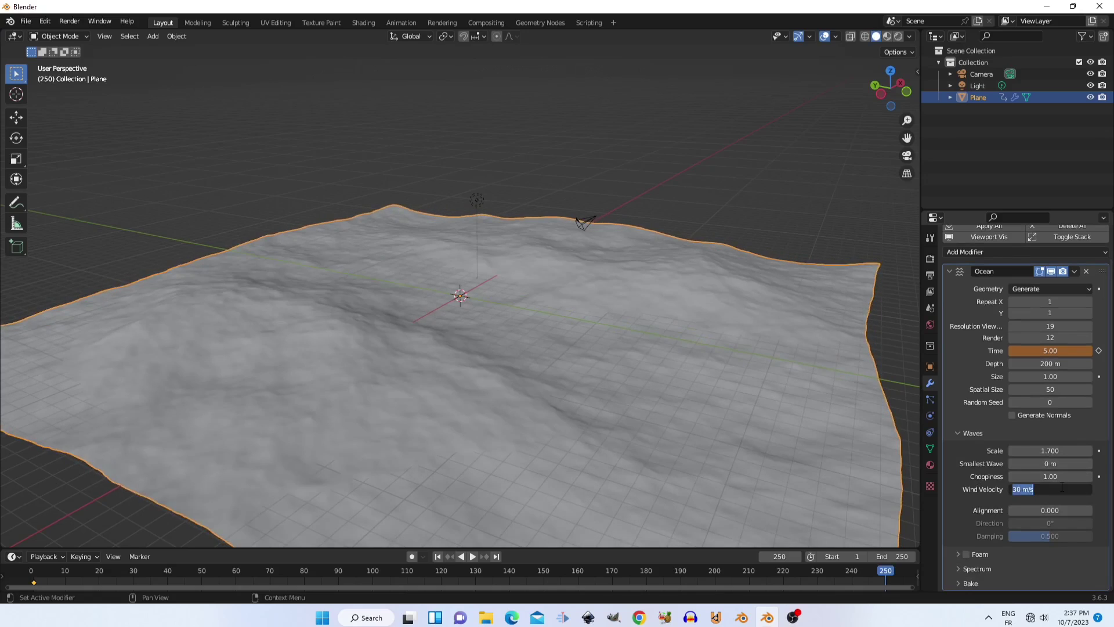
{"action": "type", "text": "60"}
{"action": "key", "text": "Return"}
Step: Compare the Shallow Water and Established Ocean spectra, keeping Turbulent Ocean
{"action": "left_click", "coordinate": [956, 567]}
{"action": "scroll", "coordinate": [968, 565], "scroll_direction": "down", "scroll_amount": 1}
{"action": "left_click", "coordinate": [1039, 563]}
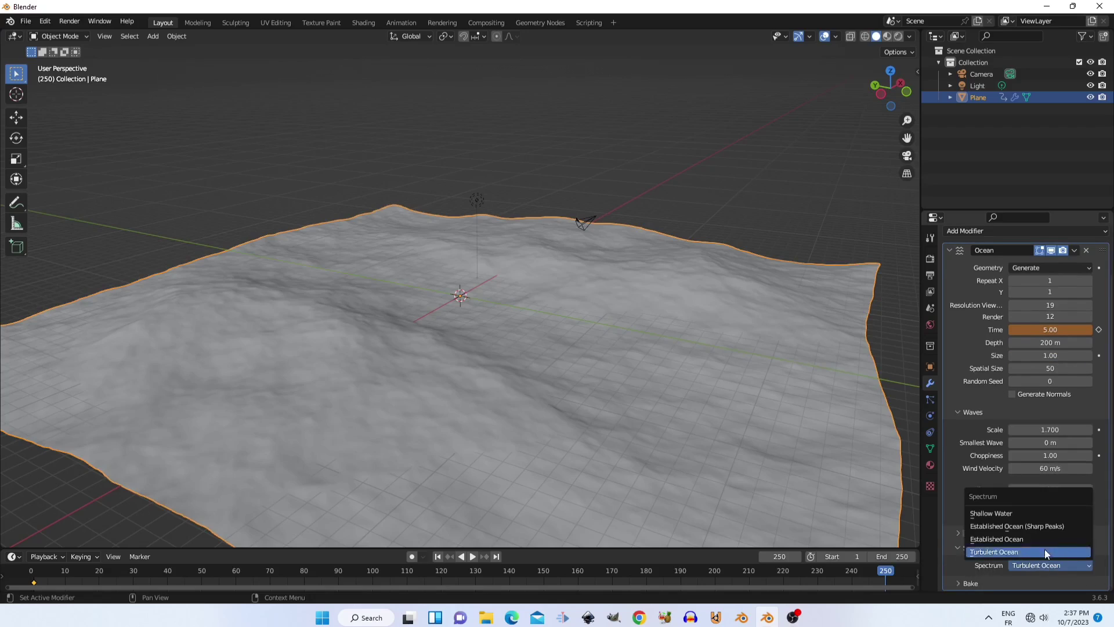
{"action": "left_click", "coordinate": [1038, 510]}
{"action": "left_click", "coordinate": [1066, 565]}
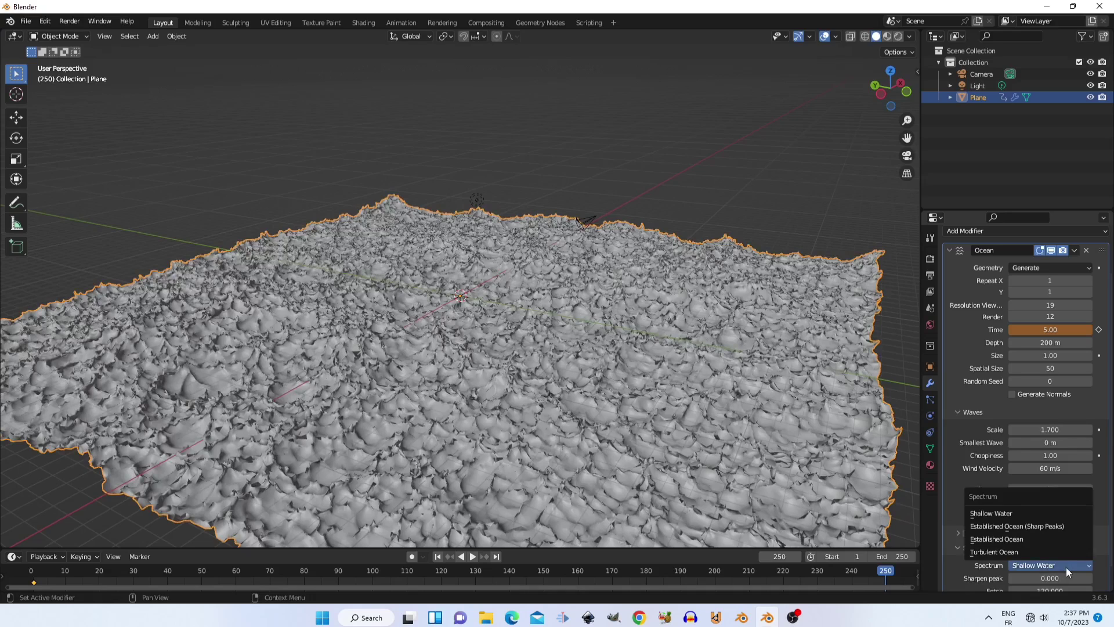
{"action": "left_click", "coordinate": [1052, 537]}
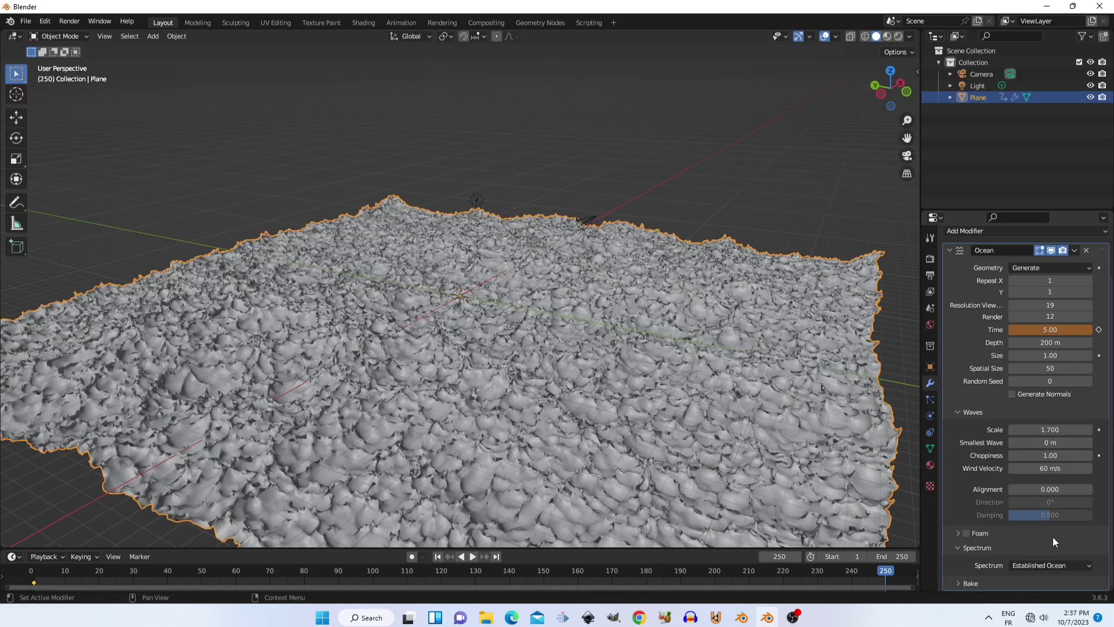
{"action": "left_click", "coordinate": [1059, 565]}
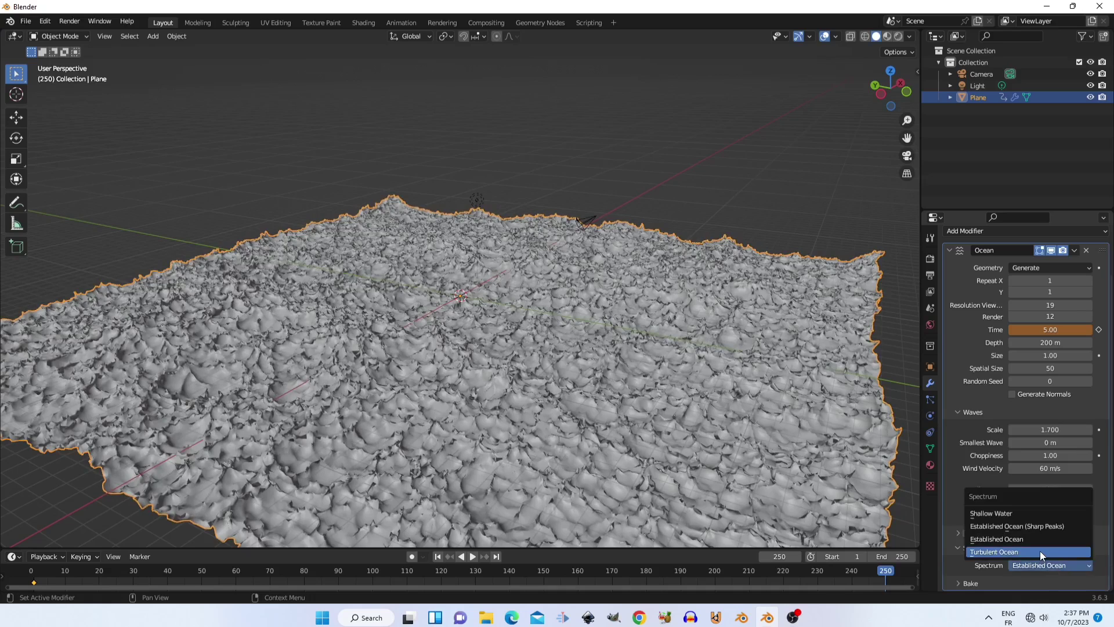
{"action": "left_click", "coordinate": [1039, 550]}
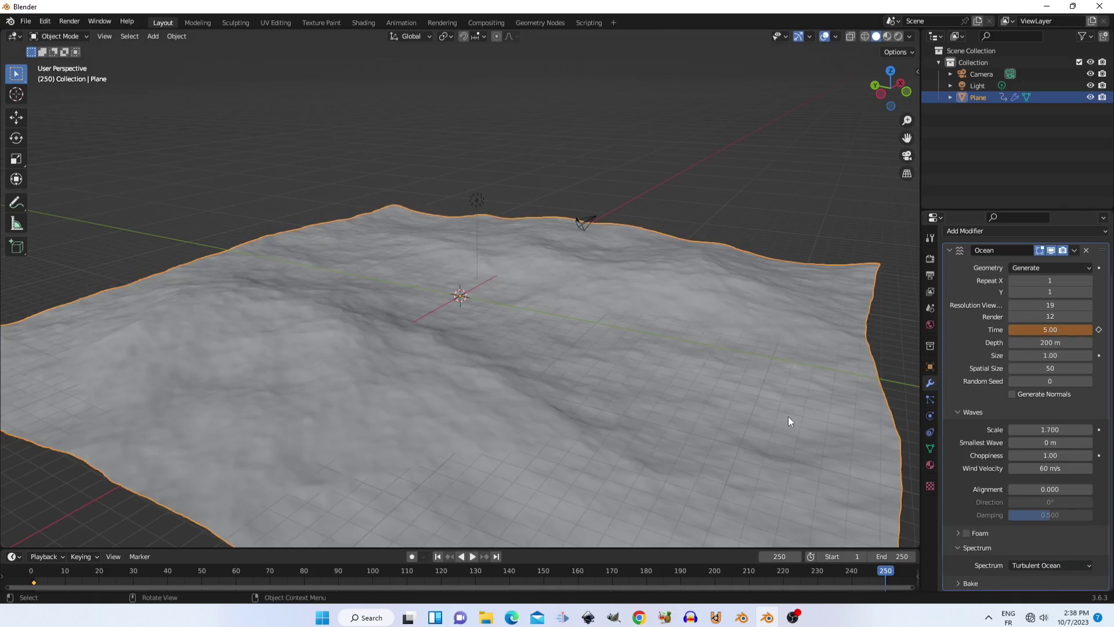
Step: Play back the ocean animation while orbiting, then return to frame 1
{"action": "scroll", "coordinate": [787, 416], "scroll_direction": "down", "scroll_amount": 5}
{"action": "middle_click_drag", "start_coordinate": [749, 417], "coordinate": [842, 409]}
{"action": "key", "text": "space"}
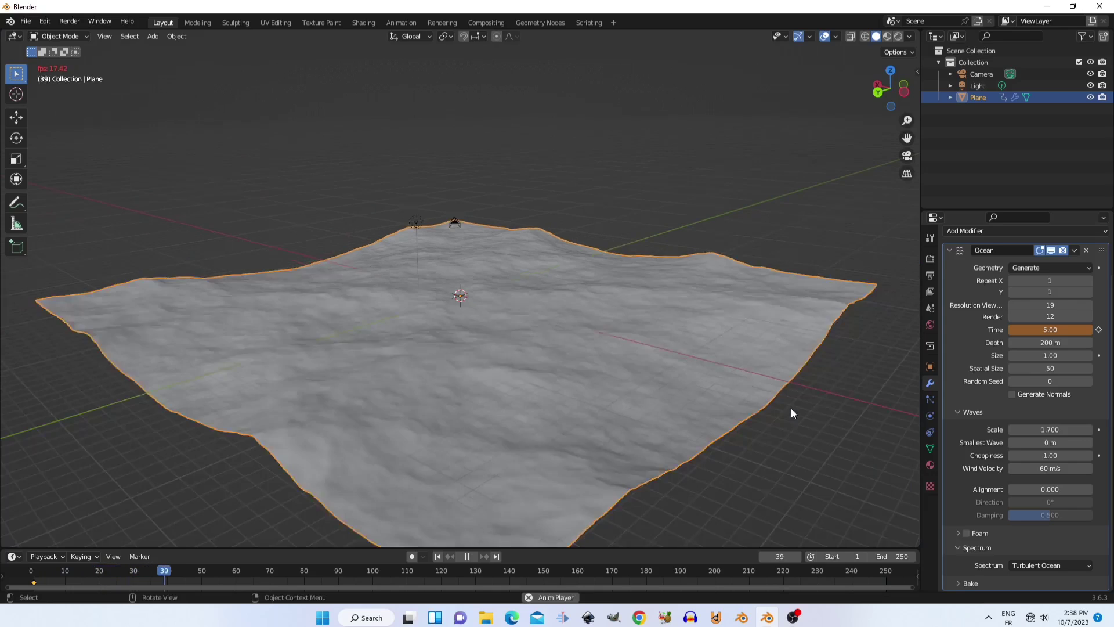
{"action": "middle_click_drag", "start_coordinate": [791, 408], "coordinate": [753, 406]}
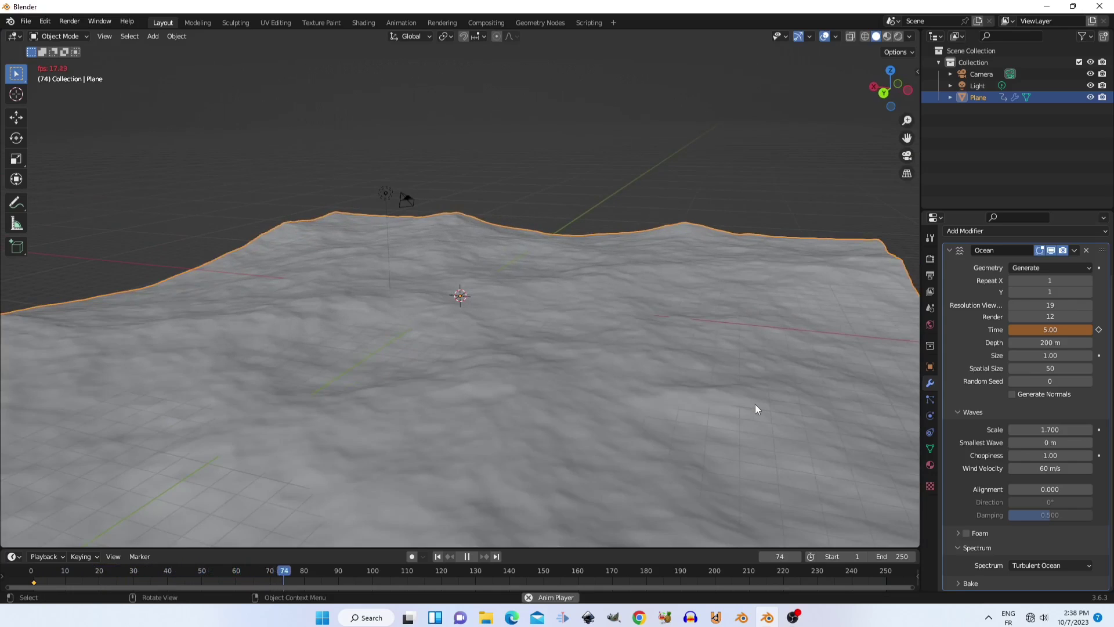
{"action": "key", "text": "space"}
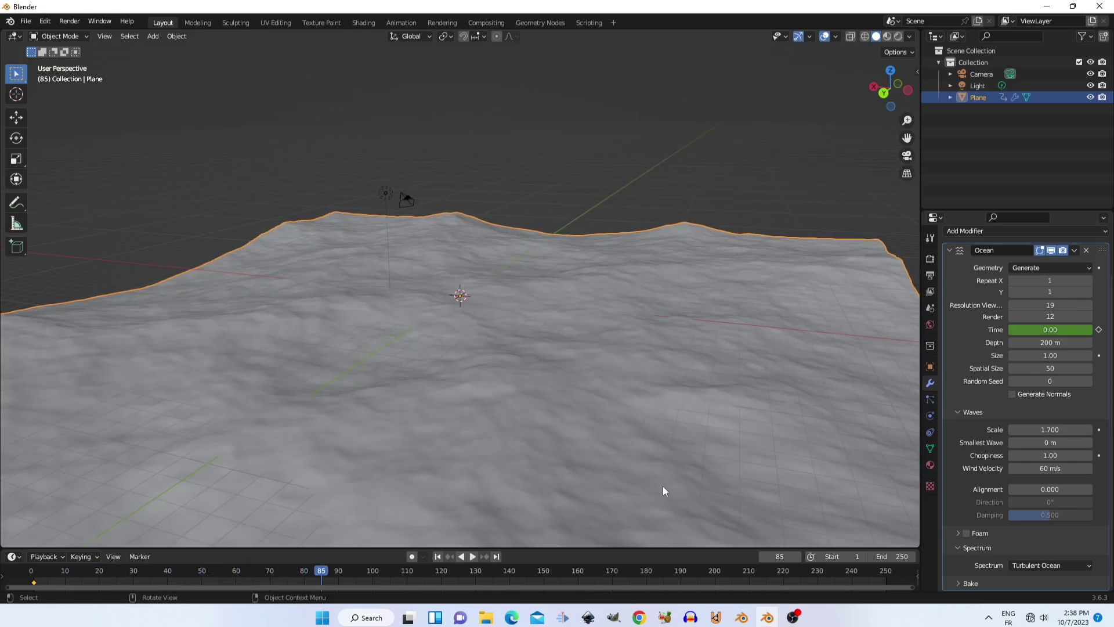
{"action": "left_click", "coordinate": [439, 555]}
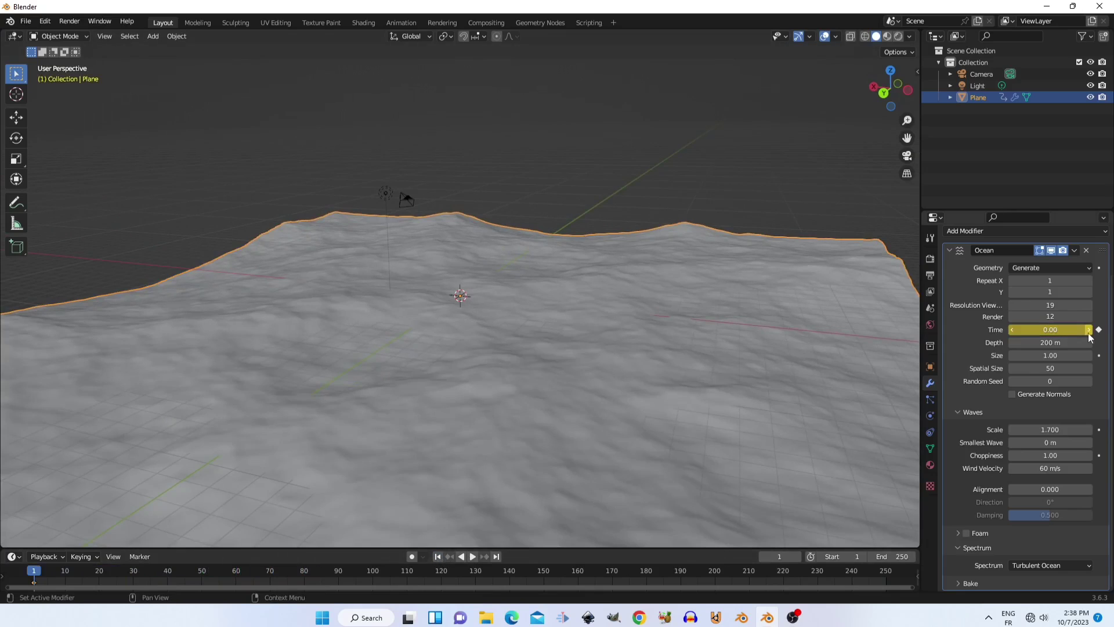
Step: Keyframe the ocean Time at 5.00 on frame 250
{"action": "left_click_drag", "start_coordinate": [39, 575], "coordinate": [886, 570]}
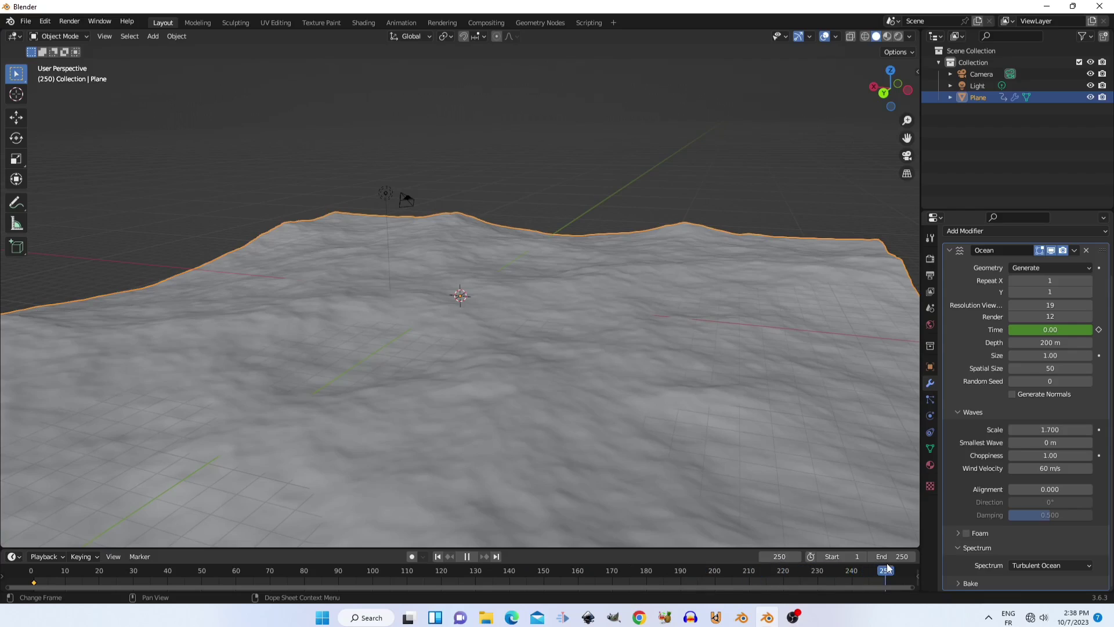
{"action": "left_click", "coordinate": [1066, 331]}
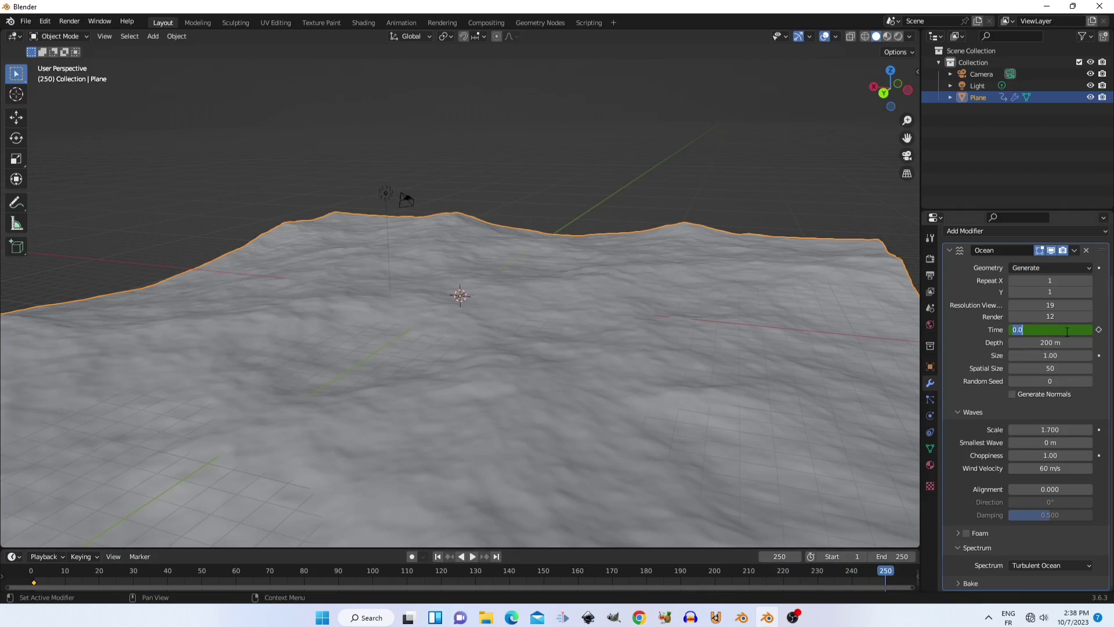
{"action": "type", "text": "5"}
{"action": "key", "text": "Return"}
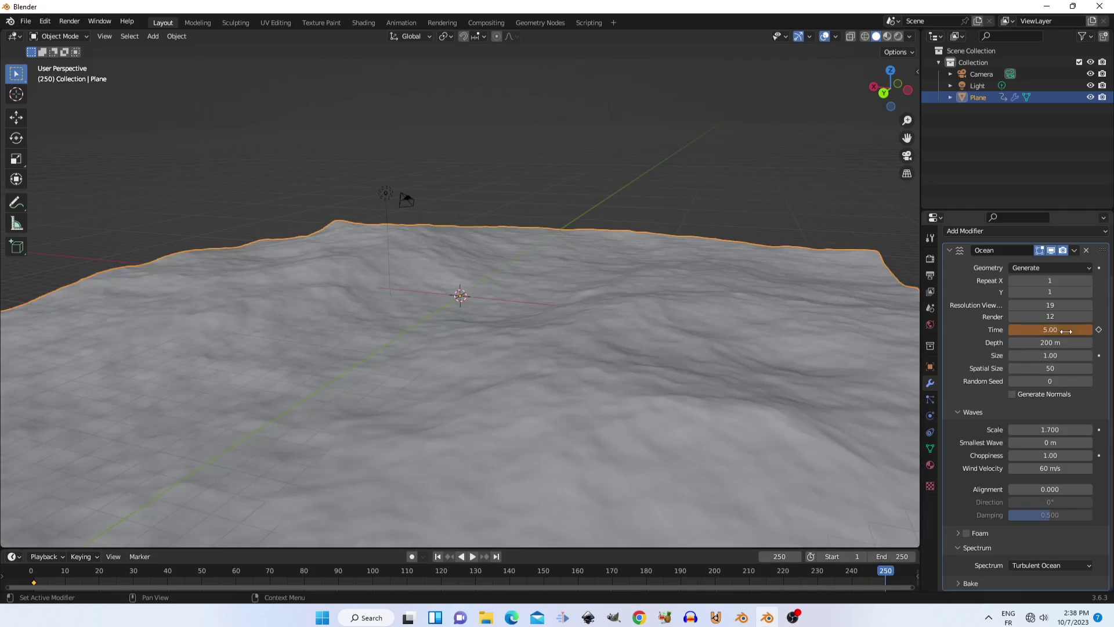
{"action": "left_click", "coordinate": [1098, 329]}
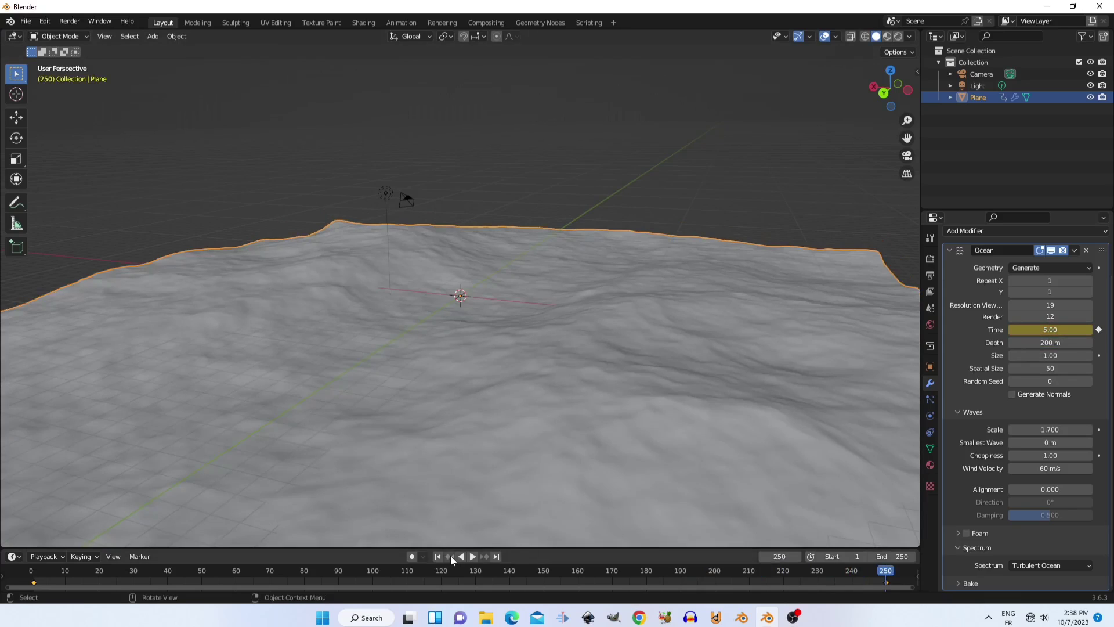
Step: Replay the animated waves from frame 1, then stop back at the first frame
{"action": "left_click", "coordinate": [444, 557]}
{"action": "left_click", "coordinate": [473, 556]}
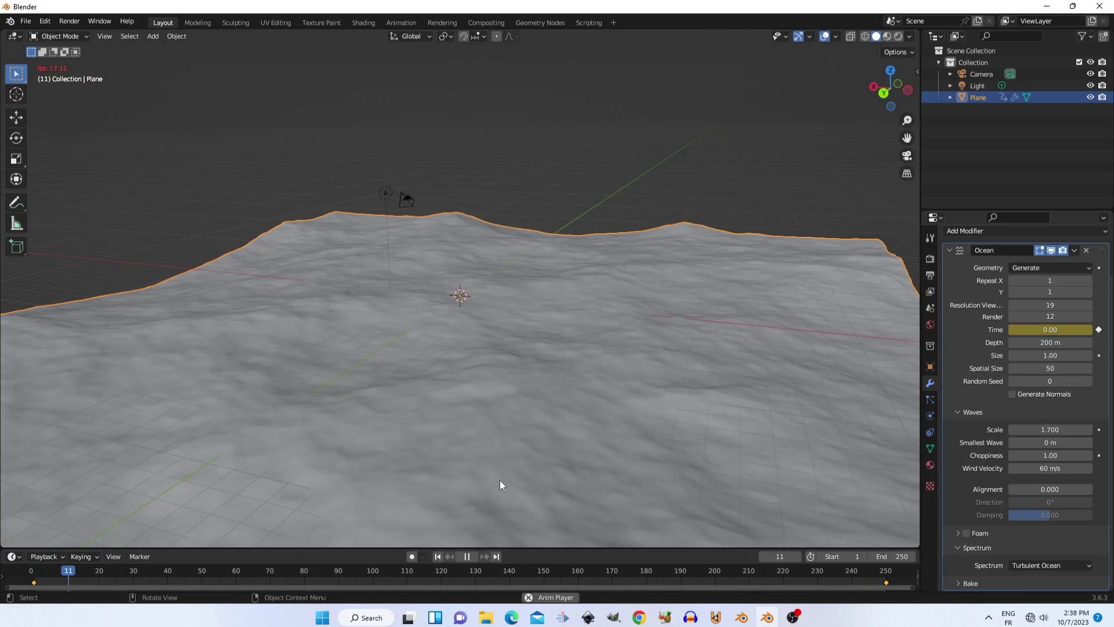
{"action": "middle_click_drag", "start_coordinate": [507, 473], "coordinate": [650, 467]}
{"action": "scroll", "coordinate": [650, 467], "scroll_direction": "down", "scroll_amount": 6}
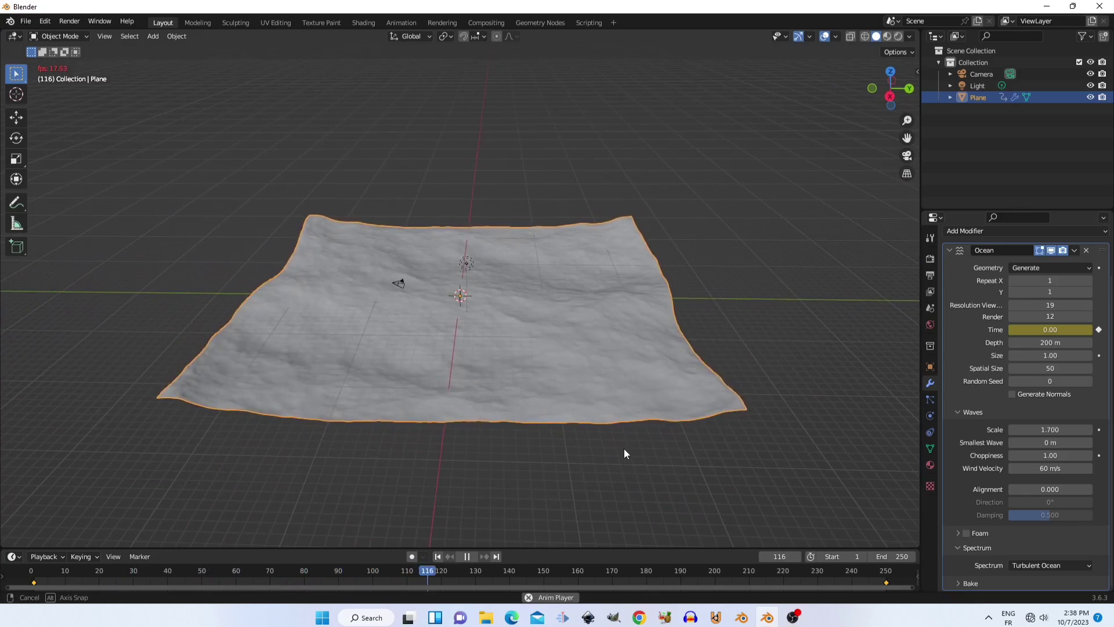
{"action": "scroll", "coordinate": [624, 447], "scroll_direction": "up", "scroll_amount": 2}
{"action": "key", "text": "space"}
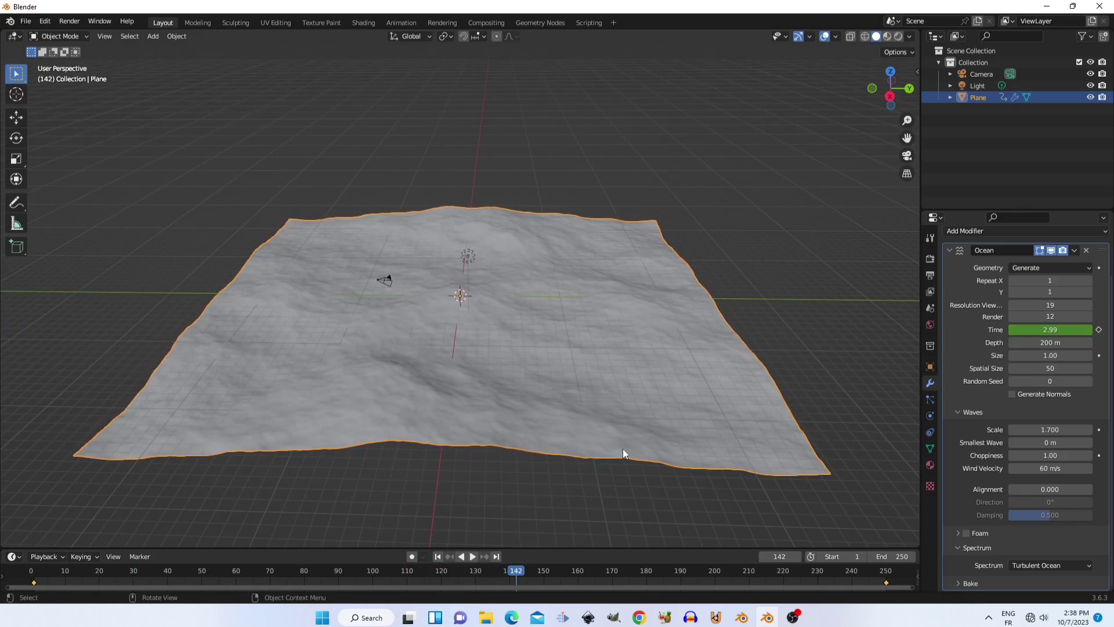
{"action": "left_click", "coordinate": [438, 556]}
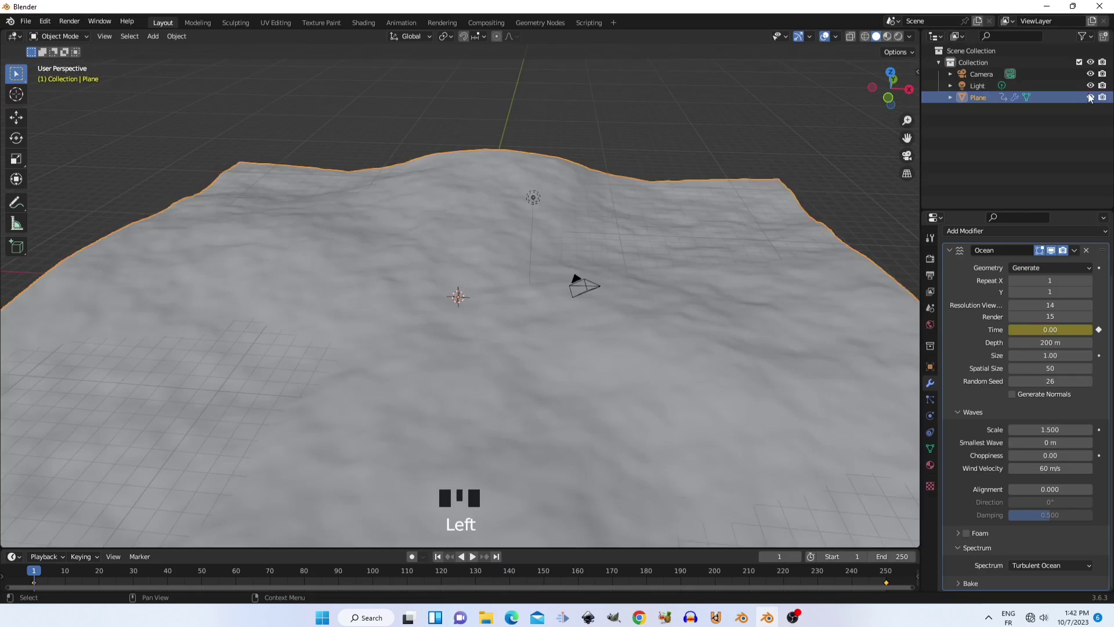
Step: Hide the ocean plane and browse to D:\assets in the Append dialog
{"action": "left_click", "coordinate": [1090, 97]}
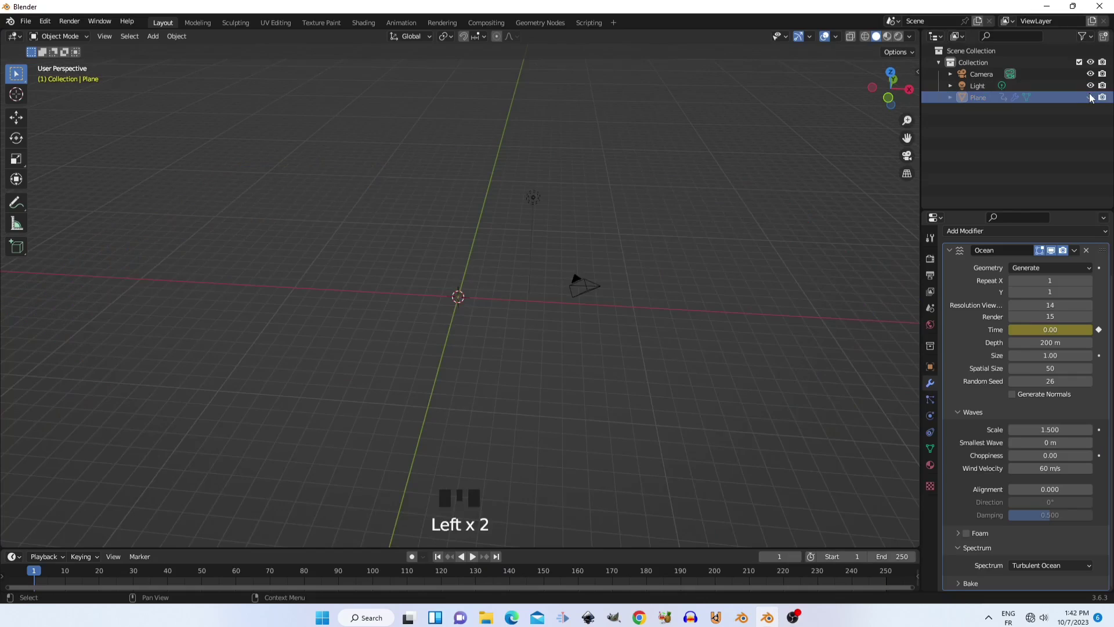
{"action": "middle_click_drag", "start_coordinate": [211, 215], "coordinate": [212, 159]}
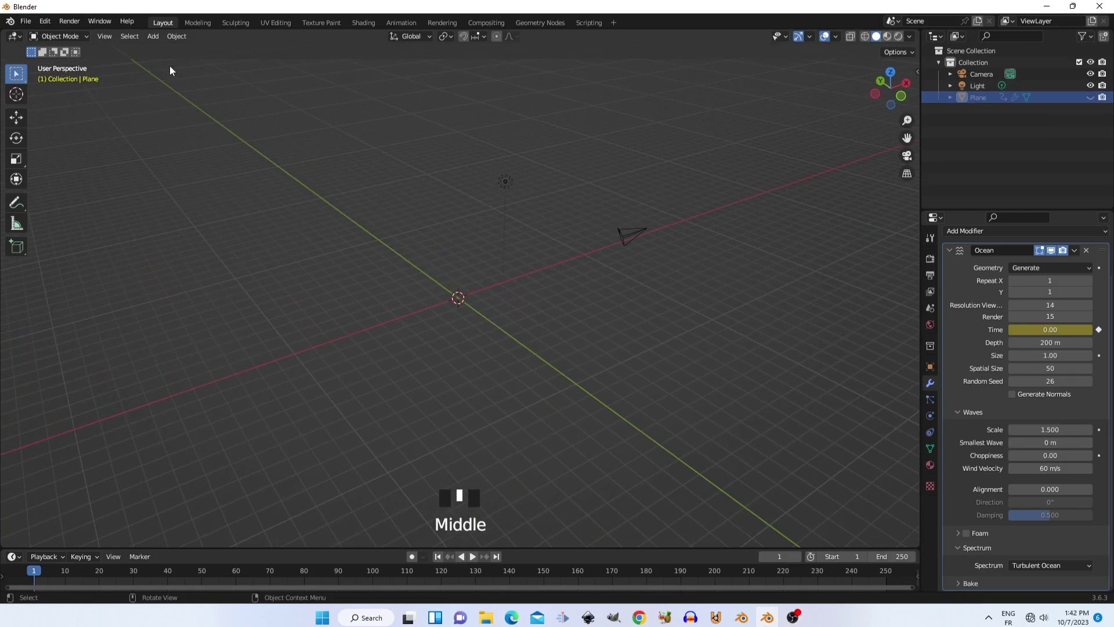
{"action": "left_click", "coordinate": [26, 22]}
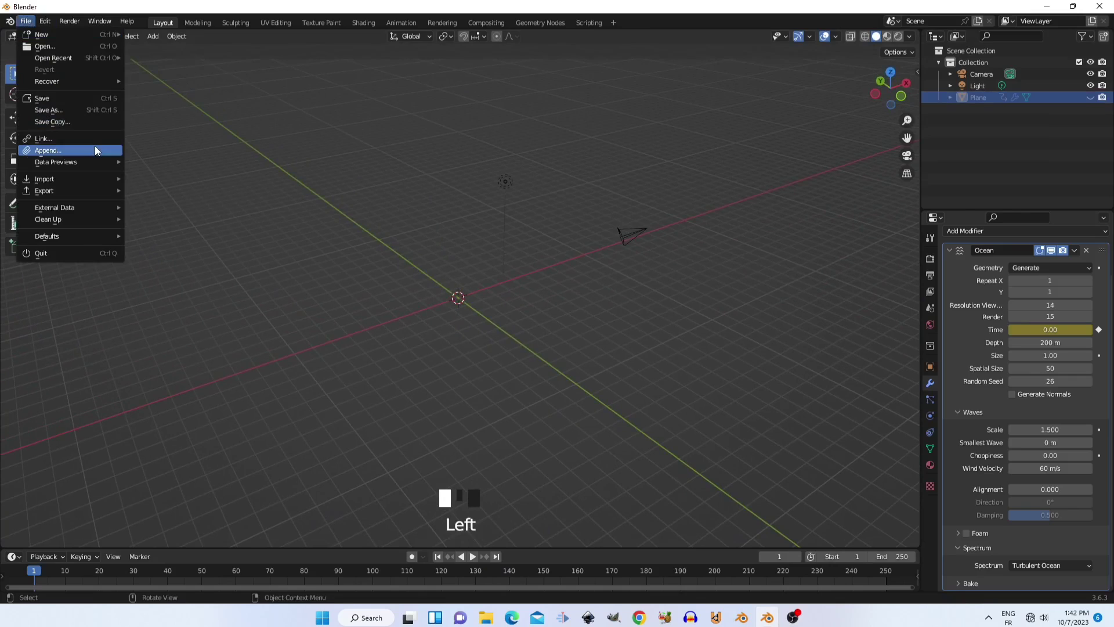
{"action": "left_click", "coordinate": [95, 150]}
{"action": "left_click", "coordinate": [305, 180]}
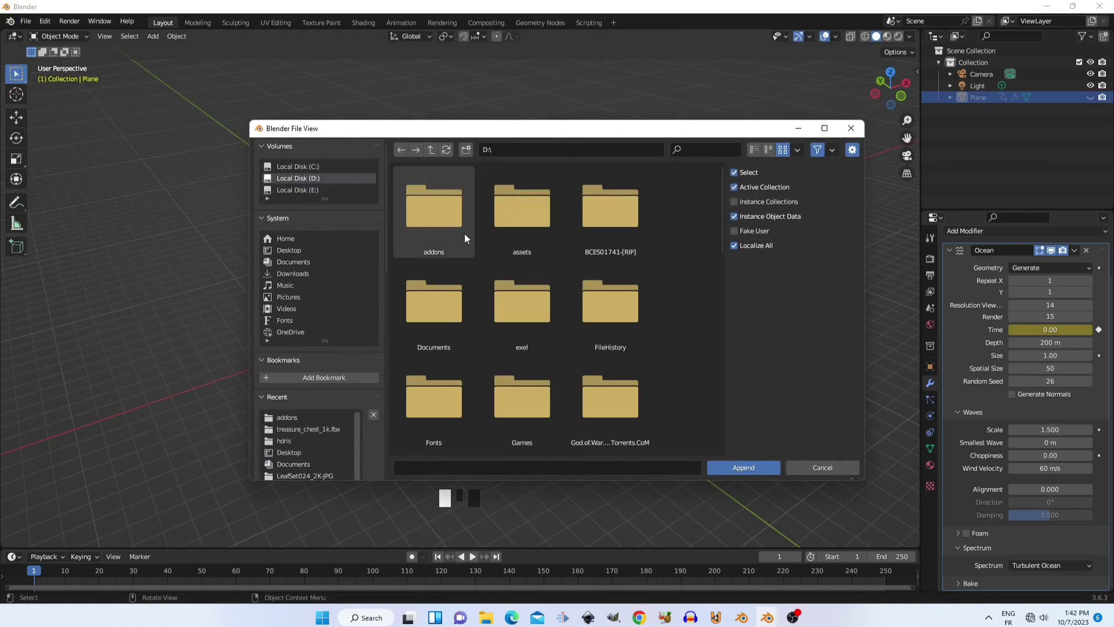
{"action": "double_click", "coordinate": [513, 225]}
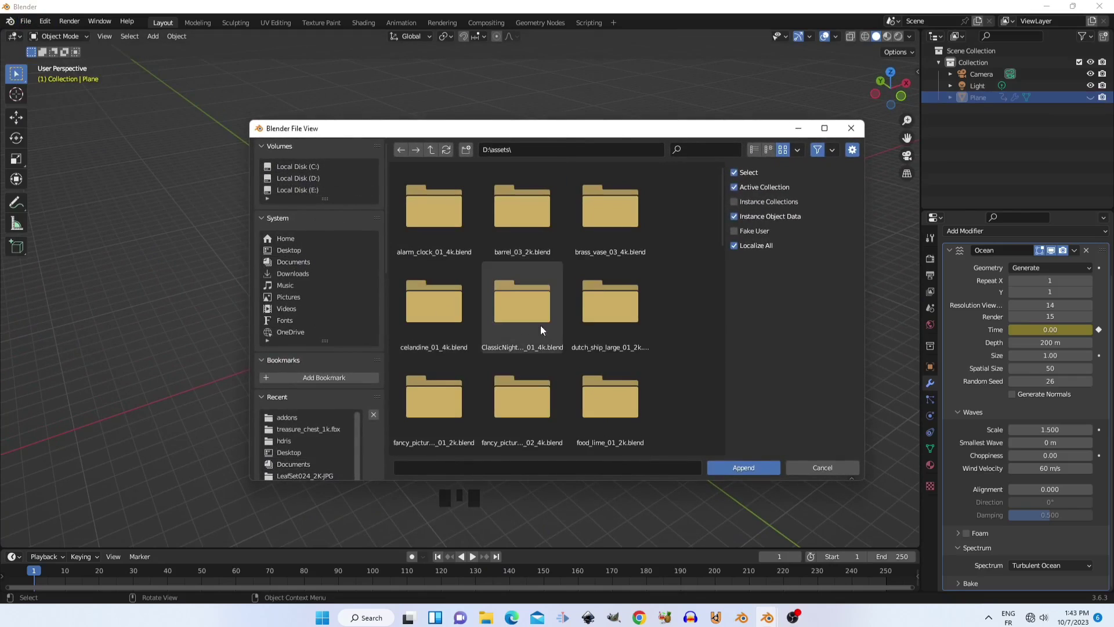
Step: Append all five objects from treasure_chest_1k.blend's Object folder
{"action": "scroll", "coordinate": [571, 326], "scroll_direction": "down", "scroll_amount": 5}
{"action": "scroll", "coordinate": [571, 326], "scroll_direction": "down", "scroll_amount": 3}
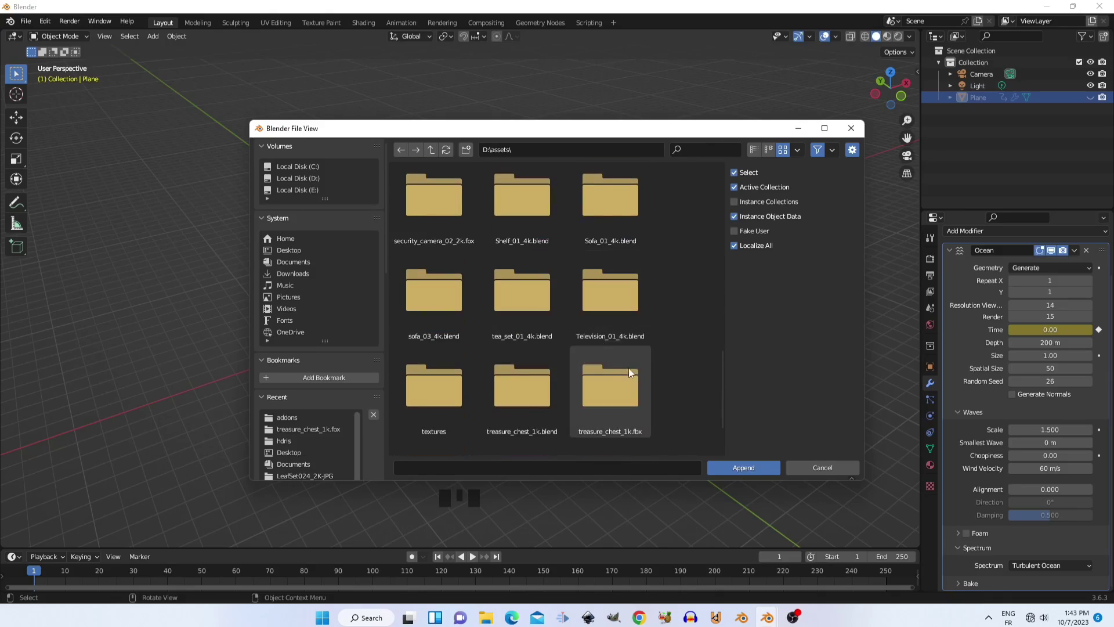
{"action": "double_click", "coordinate": [528, 371]}
{"action": "left_click", "coordinate": [516, 201]}
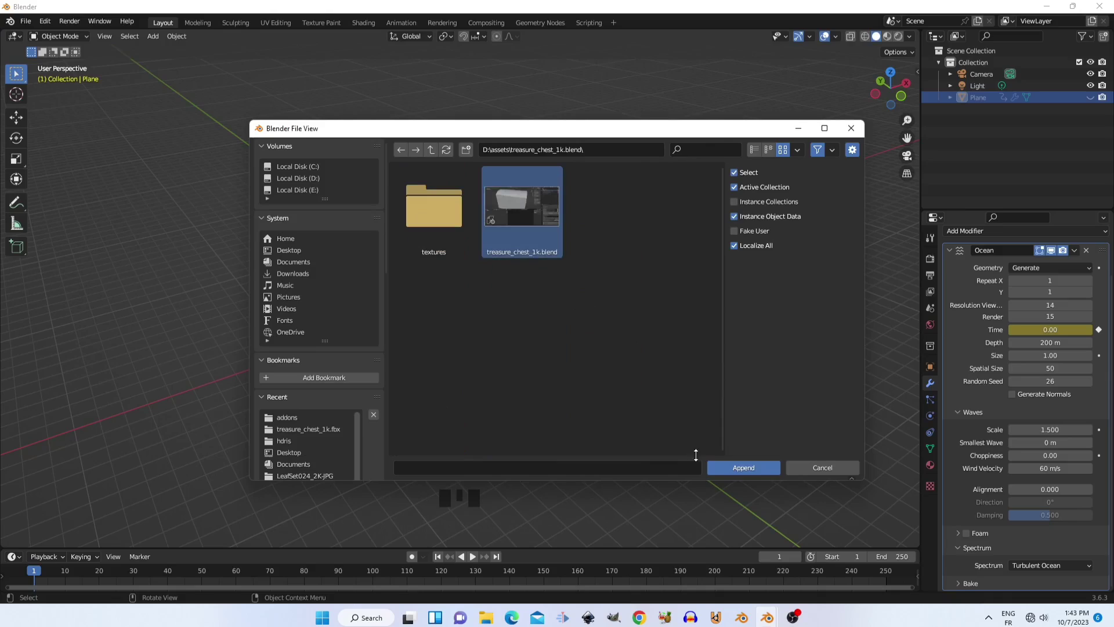
{"action": "left_click", "coordinate": [725, 464]}
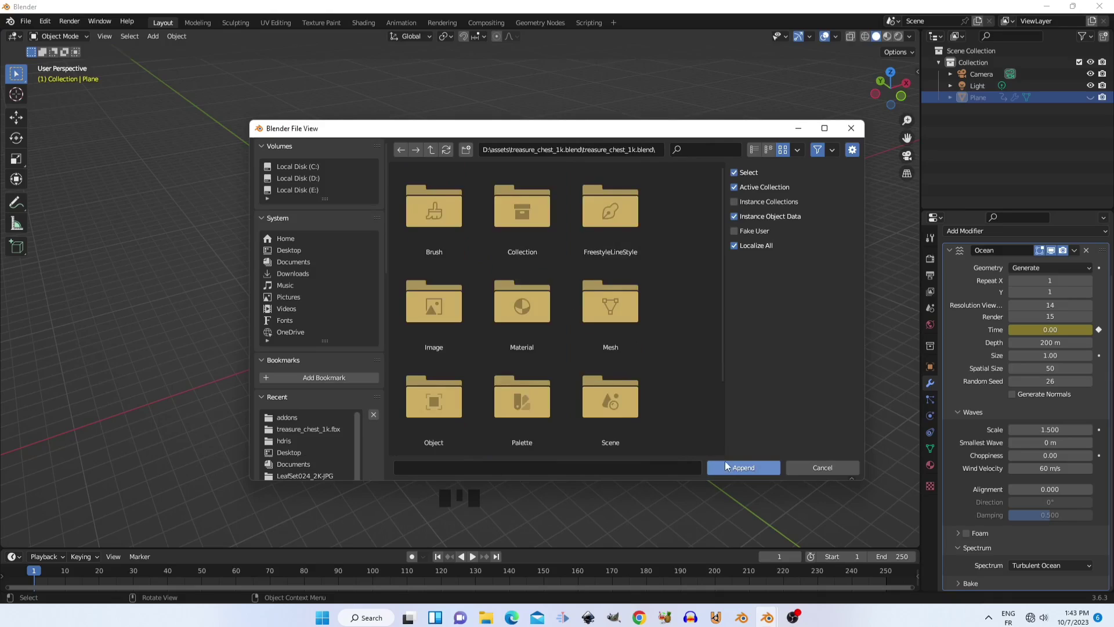
{"action": "double_click", "coordinate": [448, 409]}
{"action": "key", "text": "a"}
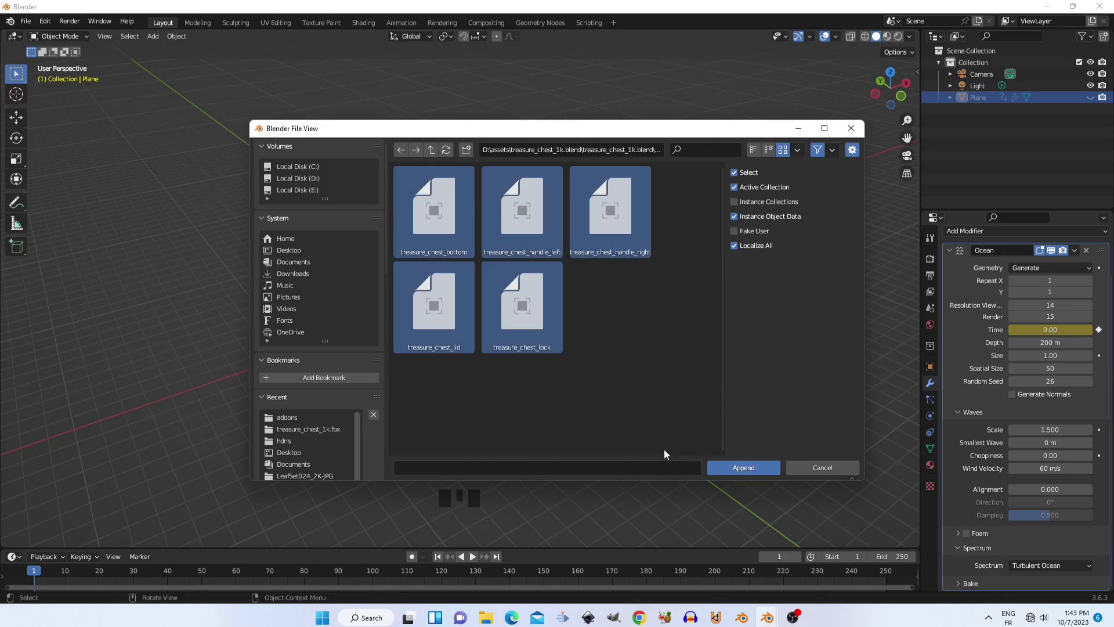
{"action": "left_click", "coordinate": [743, 464]}
{"action": "scroll", "coordinate": [520, 374], "scroll_direction": "up", "scroll_amount": 16}
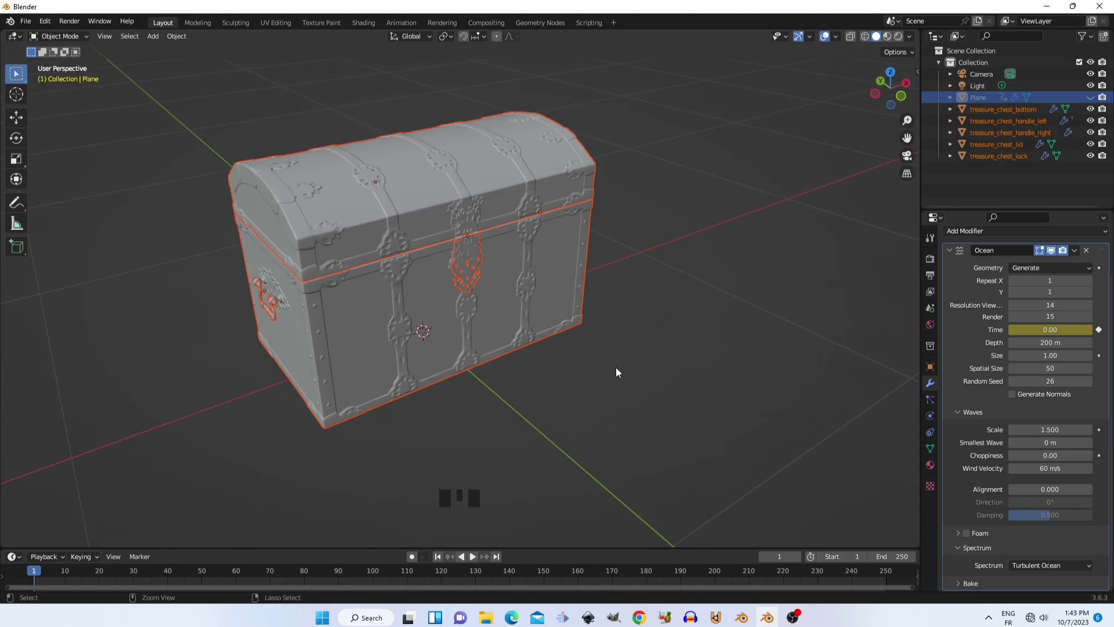
Step: Join the chest parts into treasure_chest_bottom and unhide the ocean plane around it
{"action": "key", "text": "ctrl+j"}
{"action": "middle_click_drag", "start_coordinate": [615, 366], "coordinate": [668, 348]}
{"action": "left_click", "coordinate": [1090, 97]}
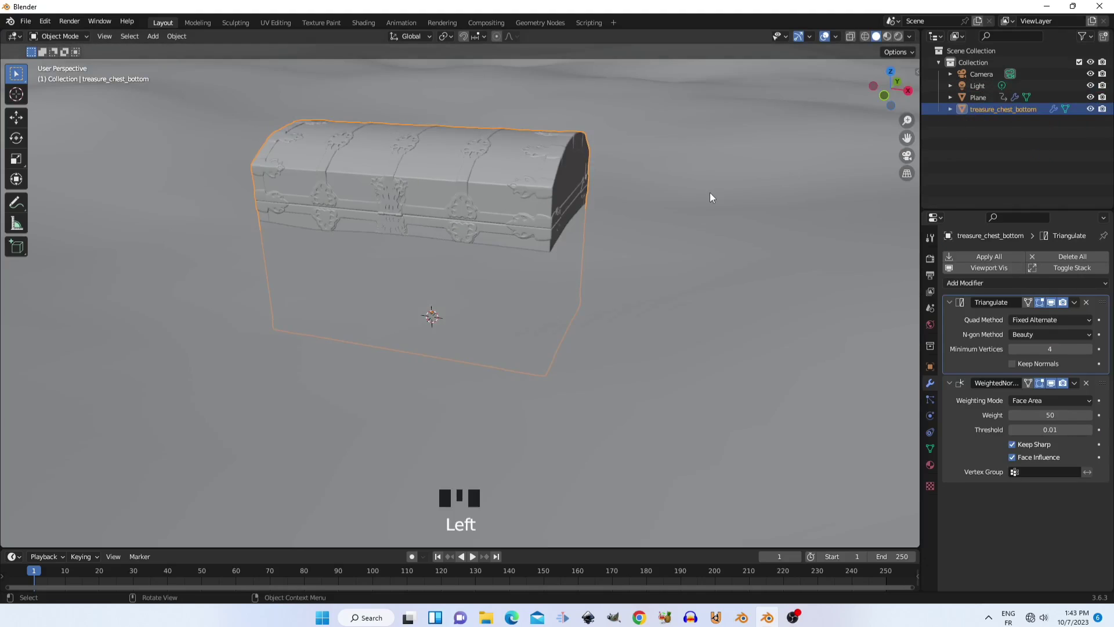
{"action": "scroll", "coordinate": [685, 215], "scroll_direction": "down", "scroll_amount": 4}
{"action": "middle_click_drag", "start_coordinate": [644, 236], "coordinate": [471, 236]}
{"action": "left_click", "coordinate": [441, 234]}
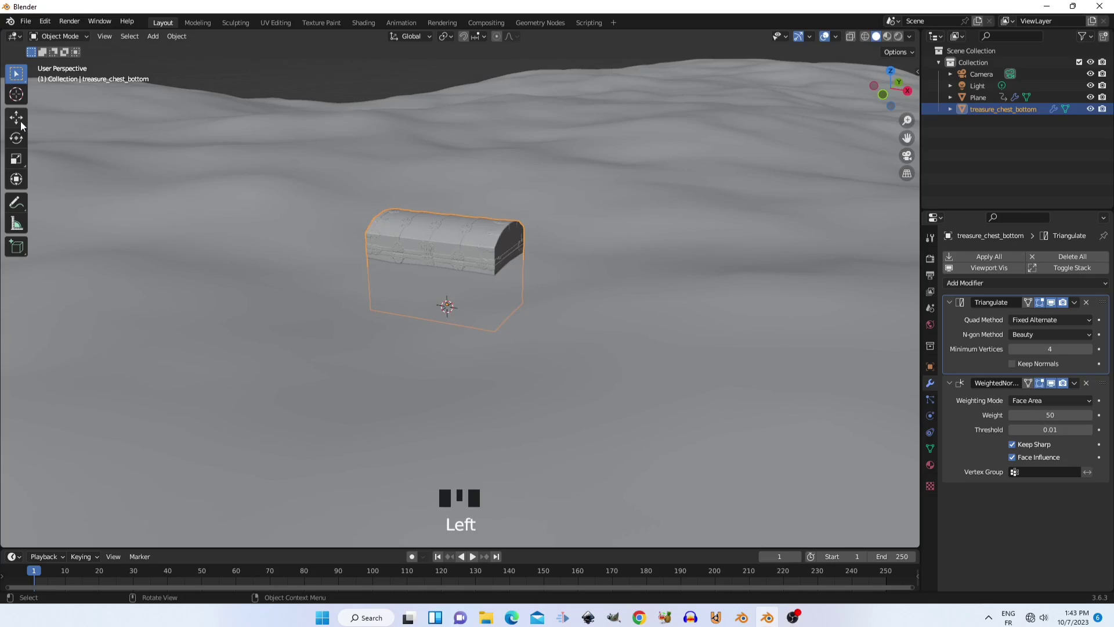
{"action": "scroll", "coordinate": [529, 274], "scroll_direction": "down", "scroll_amount": 3}
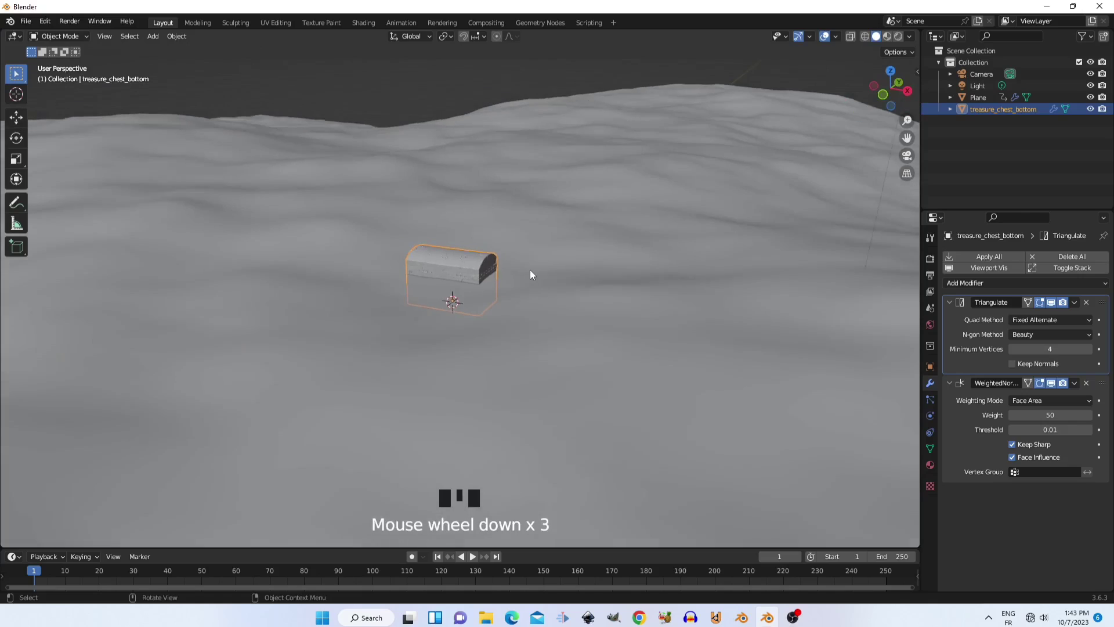
{"action": "middle_click_drag", "start_coordinate": [529, 275], "coordinate": [551, 279]}
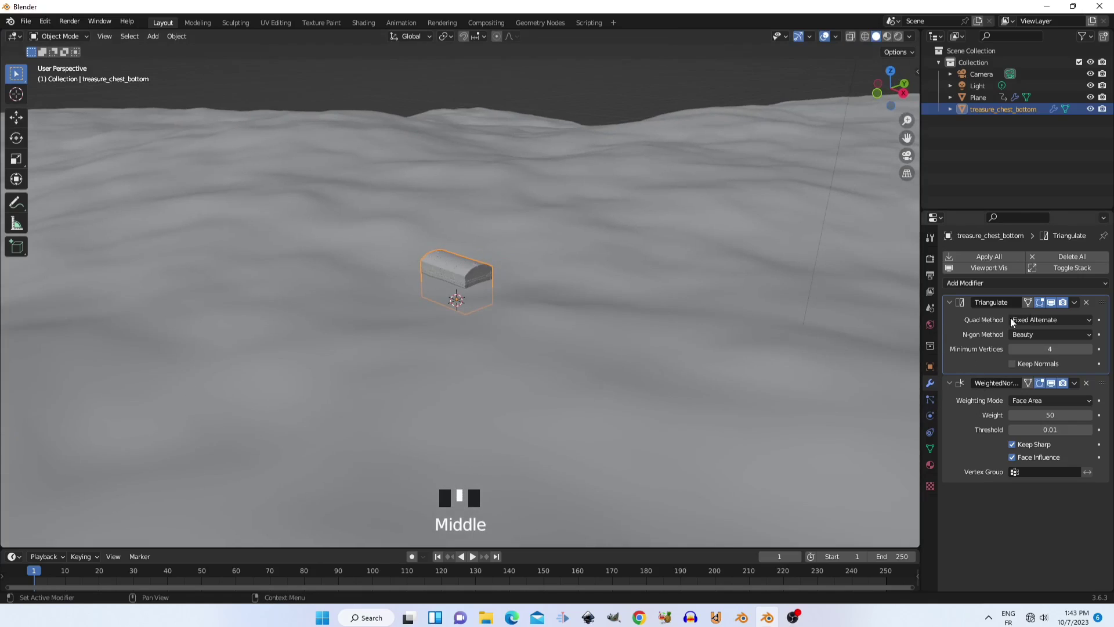
{"action": "scroll", "coordinate": [1079, 304], "scroll_direction": "up", "scroll_amount": 2}
Step: Apply the chest's Triangulate modifier, then its WeightedNormal modifier
{"action": "left_click", "coordinate": [1073, 283]}
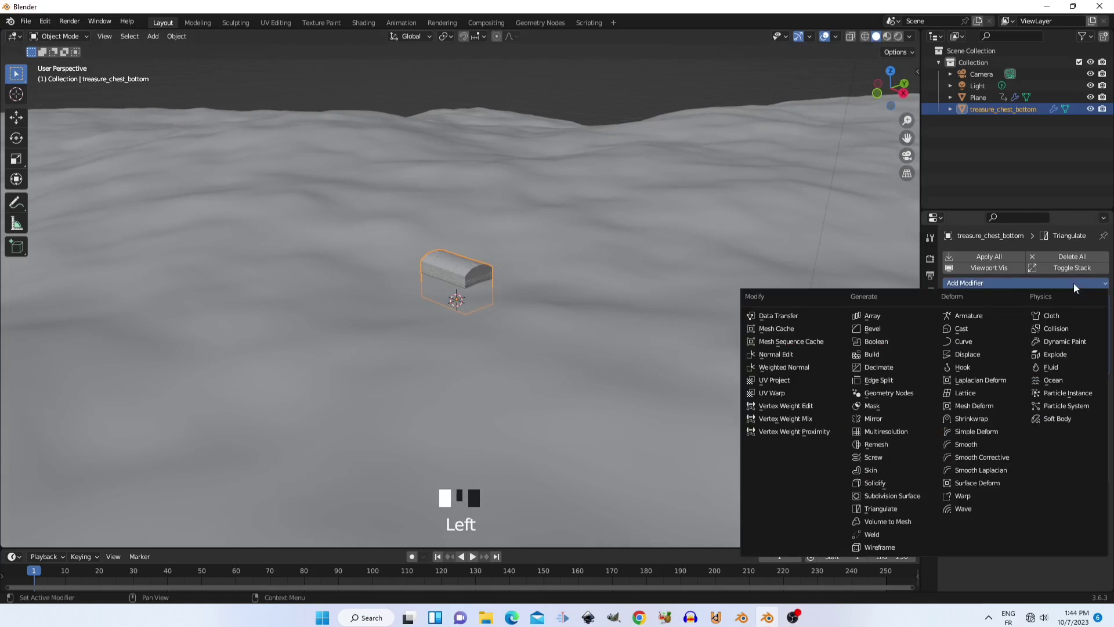
{"action": "left_click", "coordinate": [1073, 283]}
{"action": "left_click", "coordinate": [1074, 303]}
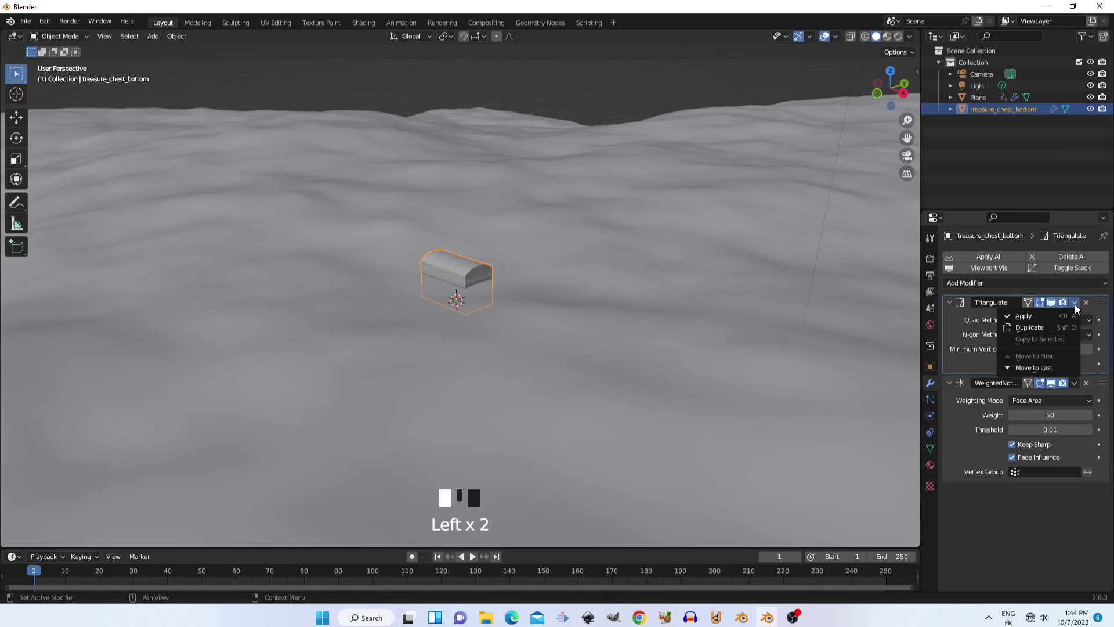
{"action": "left_click", "coordinate": [1065, 316]}
{"action": "left_click", "coordinate": [1073, 302]}
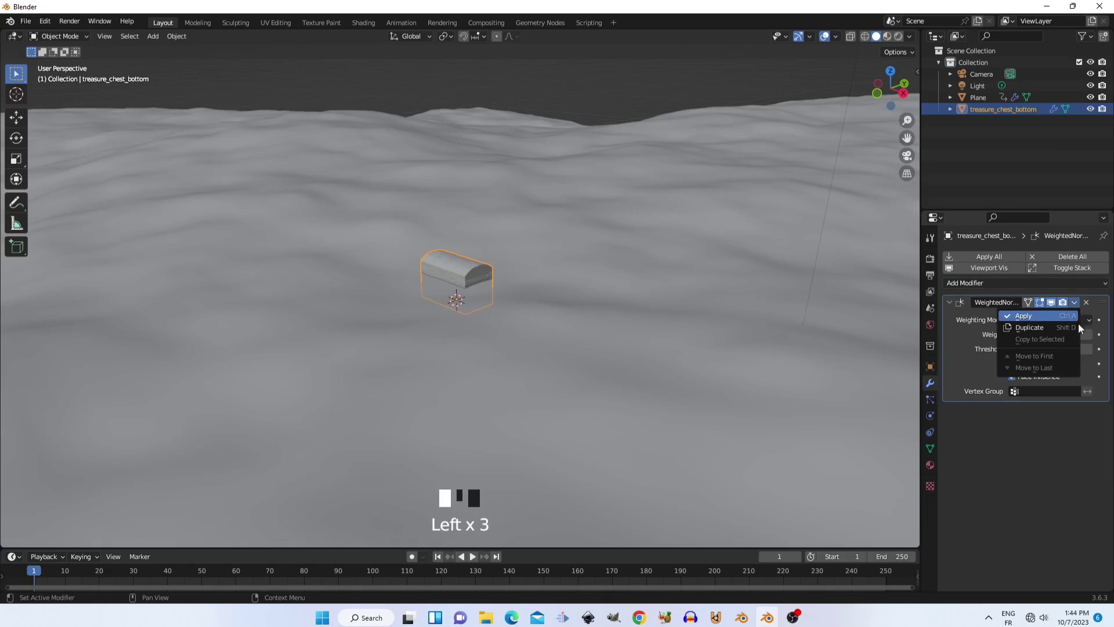
{"action": "left_click", "coordinate": [1067, 316]}
{"action": "scroll", "coordinate": [552, 324], "scroll_direction": "up", "scroll_amount": 5}
{"action": "left_click", "coordinate": [471, 231]}
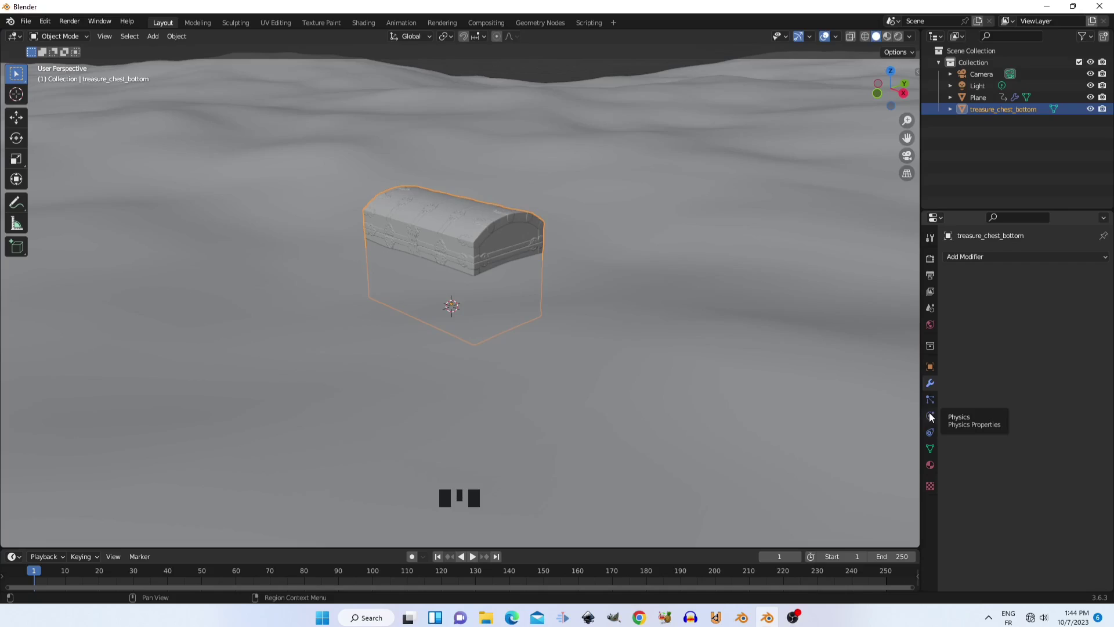
Step: Add a Shrinkwrap constraint to the chest targeting the ocean Plane
{"action": "left_click", "coordinate": [930, 432]}
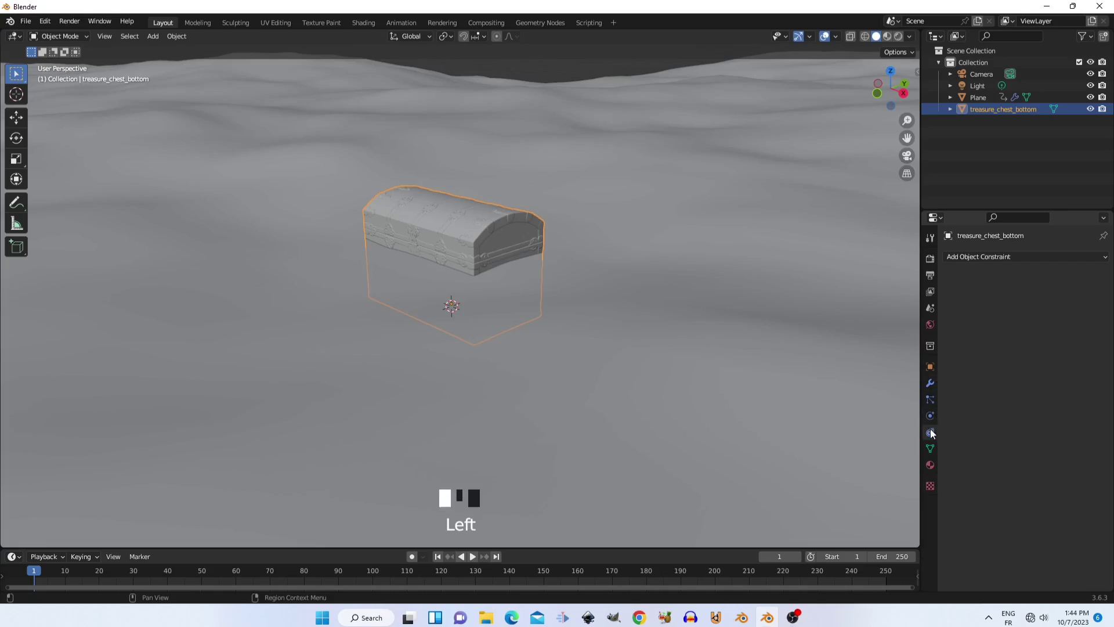
{"action": "left_click", "coordinate": [1089, 258]}
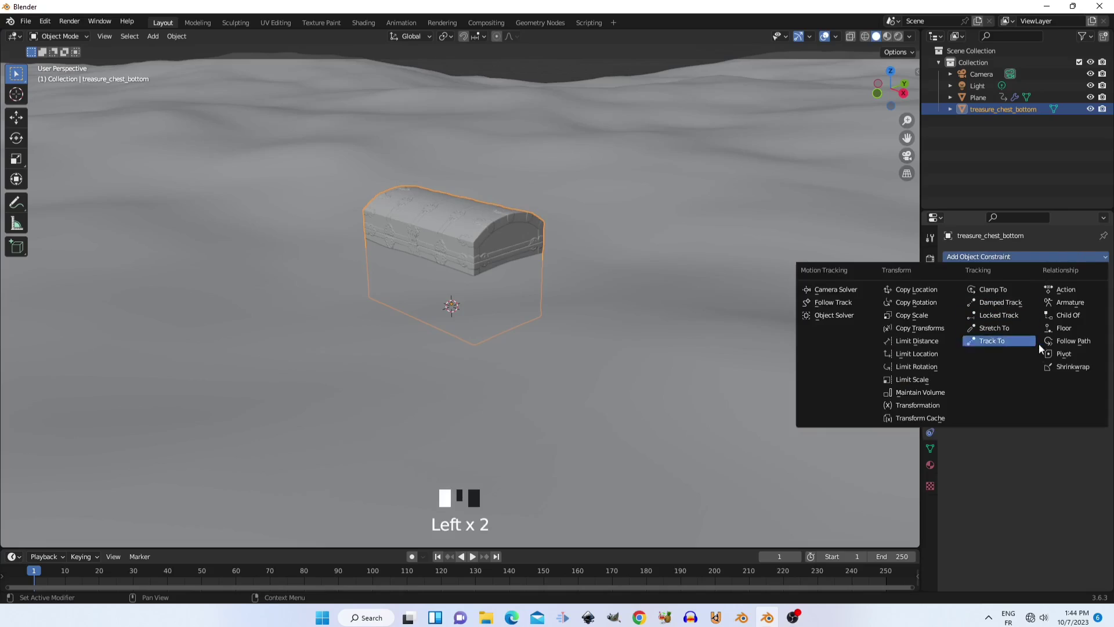
{"action": "left_click", "coordinate": [1091, 370]}
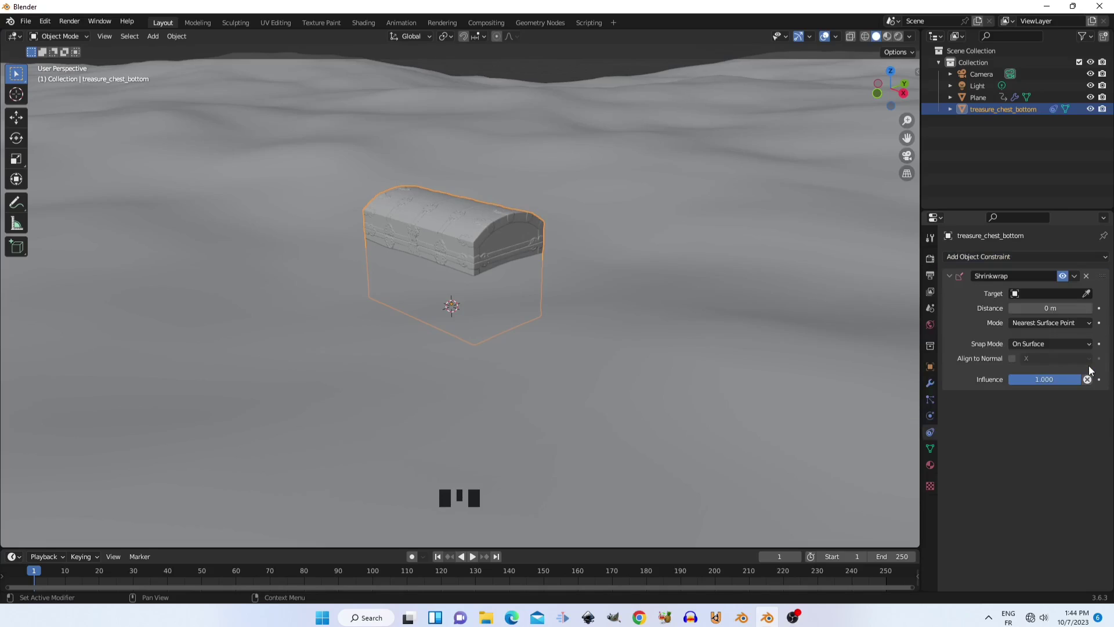
{"action": "left_click", "coordinate": [1086, 293]}
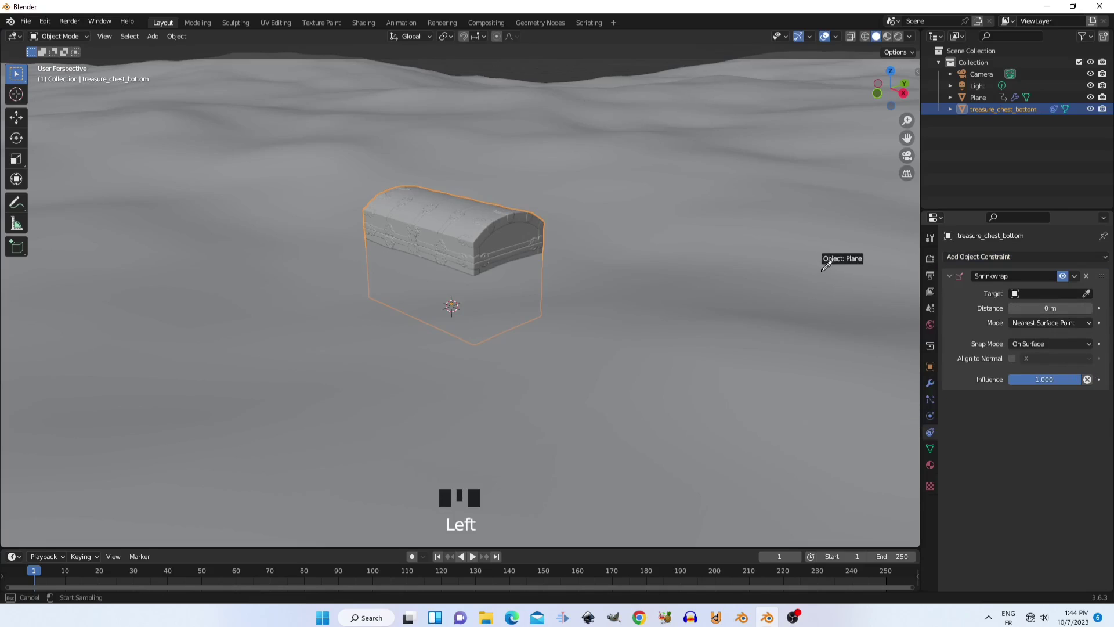
{"action": "left_click", "coordinate": [722, 227]}
{"action": "middle_click_drag", "start_coordinate": [722, 227], "coordinate": [713, 306]}
{"action": "mouse_move", "coordinate": [1041, 308]}
{"action": "left_mouse_down"}
{"action": "mouse_move", "coordinate": [1021, 308]}
{"action": "mouse_move", "coordinate": [1041, 308]}
{"action": "left_mouse_up"}
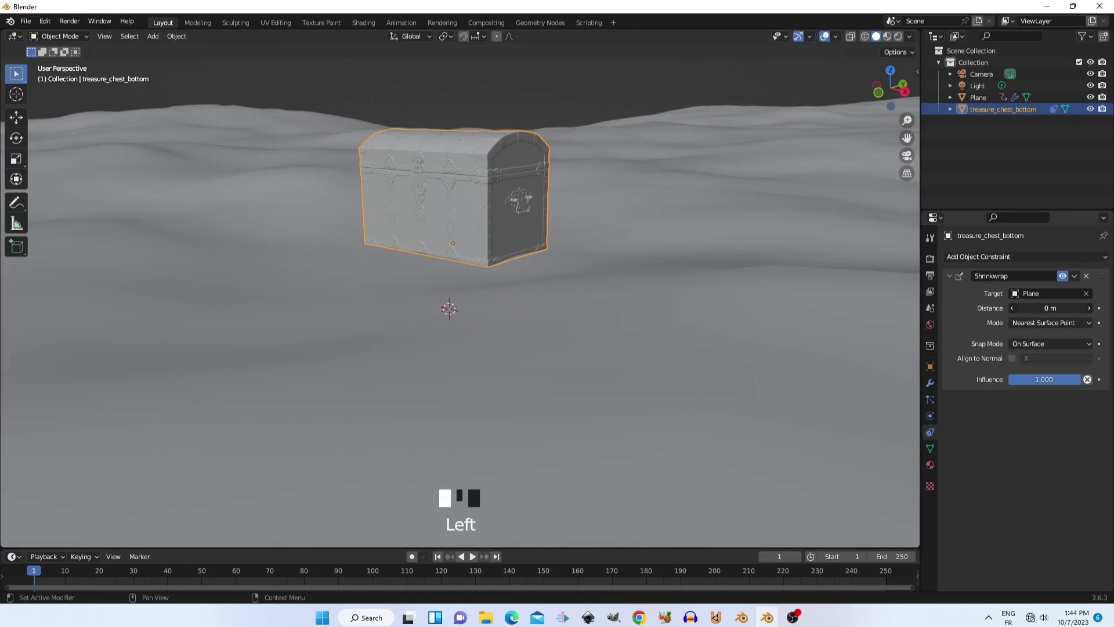
Step: Try Shrinkwrap distances 0.01, 0.5, 0.2 and 0.1 m, settling on 0.3 m
{"action": "left_click", "coordinate": [1057, 308]}
{"action": "type", "text": "0.01"}
{"action": "key", "text": "Return"}
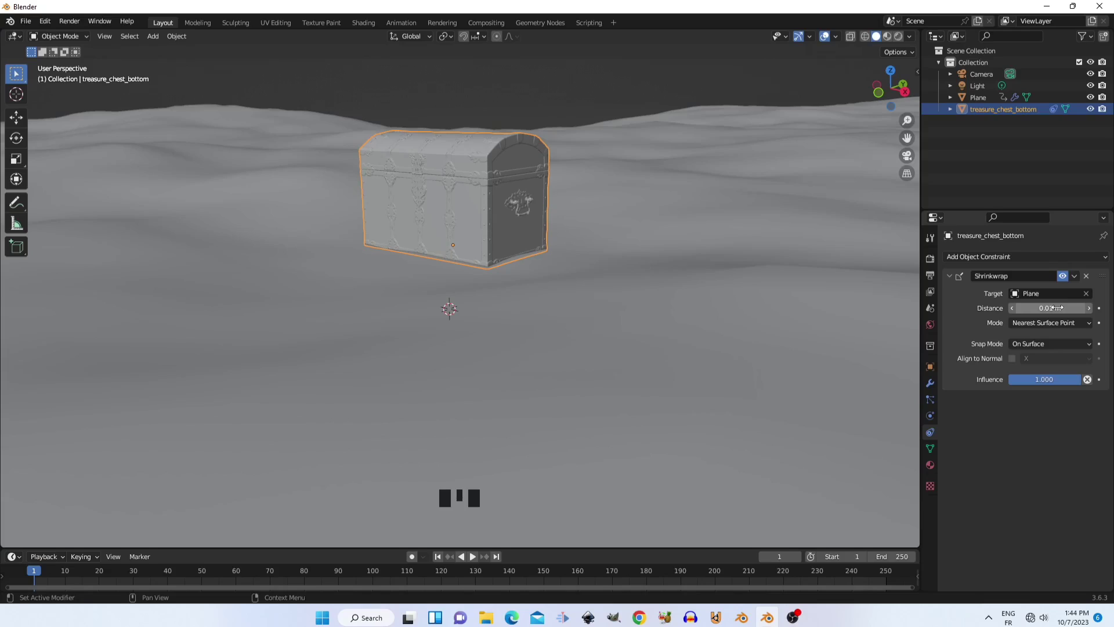
{"action": "left_click", "coordinate": [1053, 307]}
{"action": "type", "text": "0"}
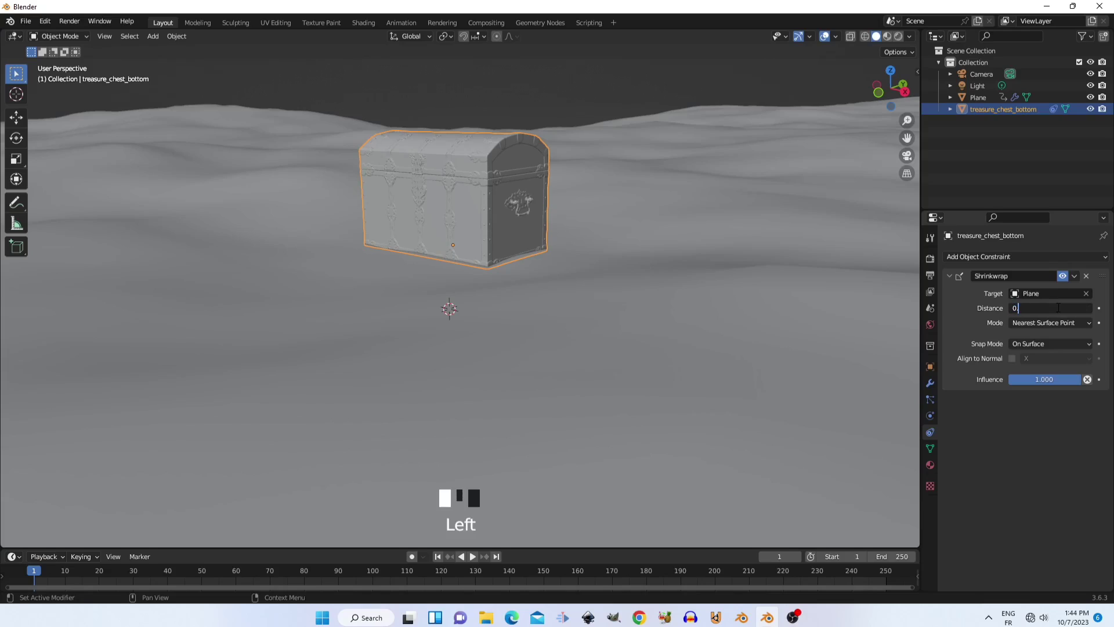
{"action": "type", "text": ".5"}
{"action": "key", "text": "Return"}
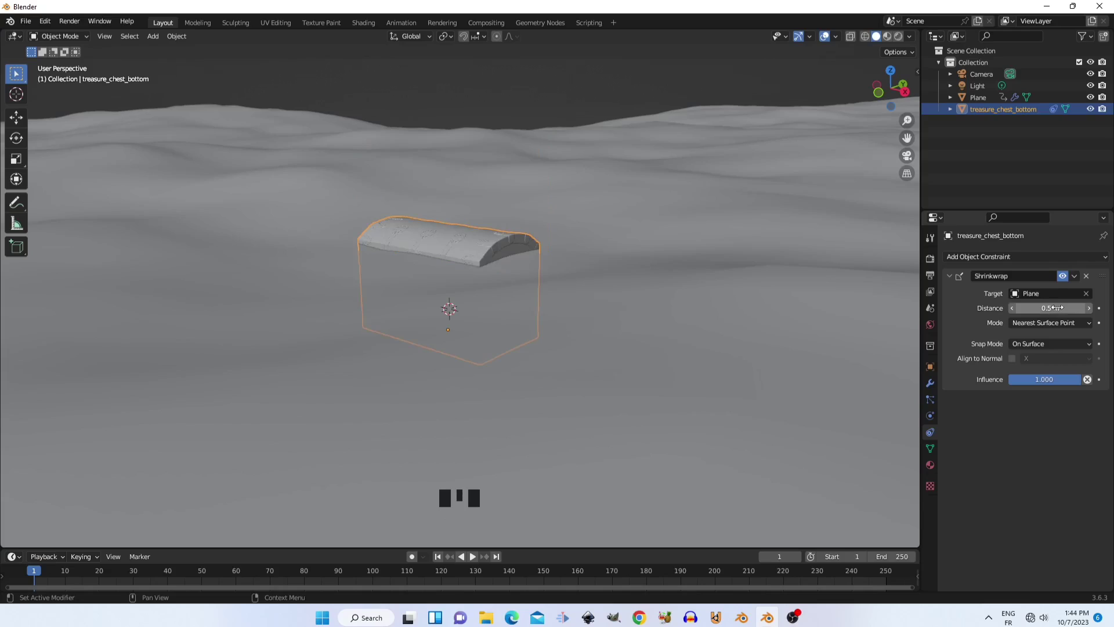
{"action": "left_click", "coordinate": [1058, 307]}
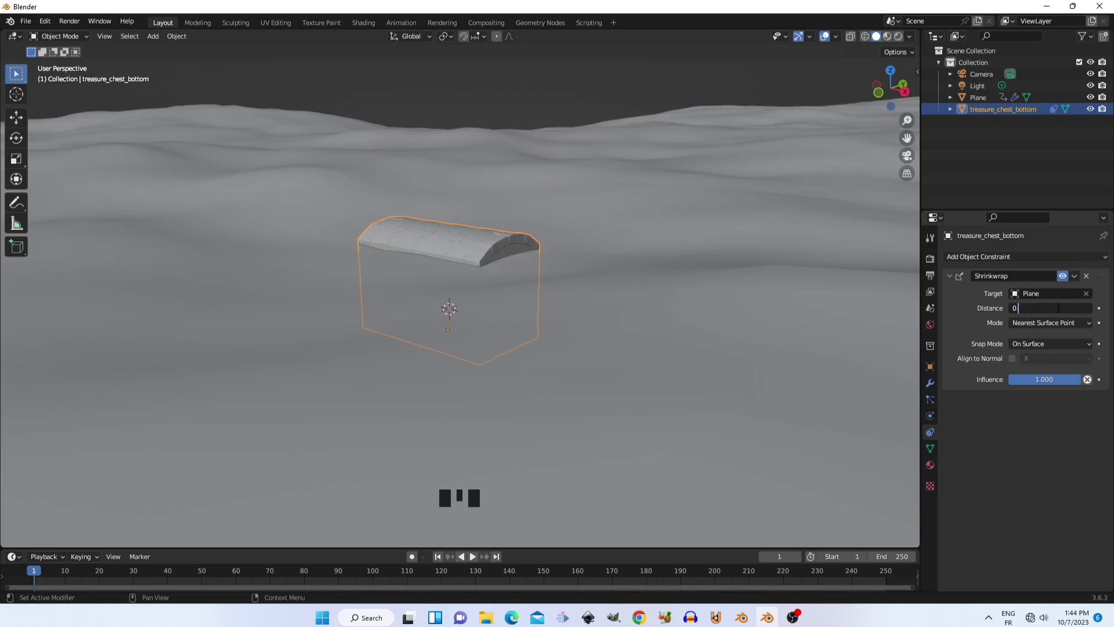
{"action": "key", "text": "Return"}
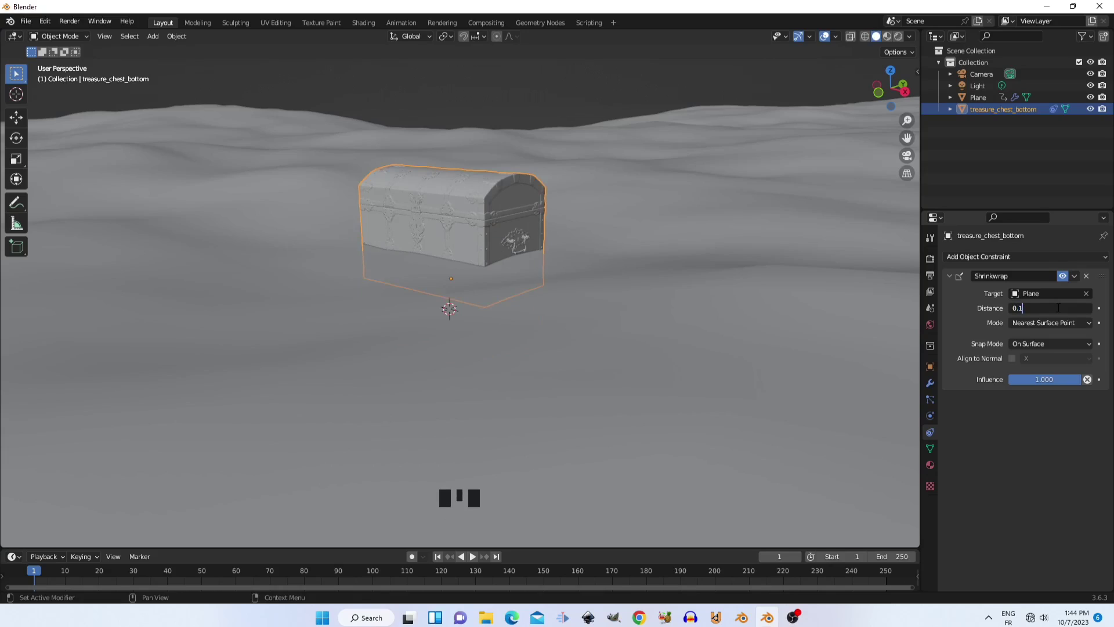
{"action": "key", "text": "Return"}
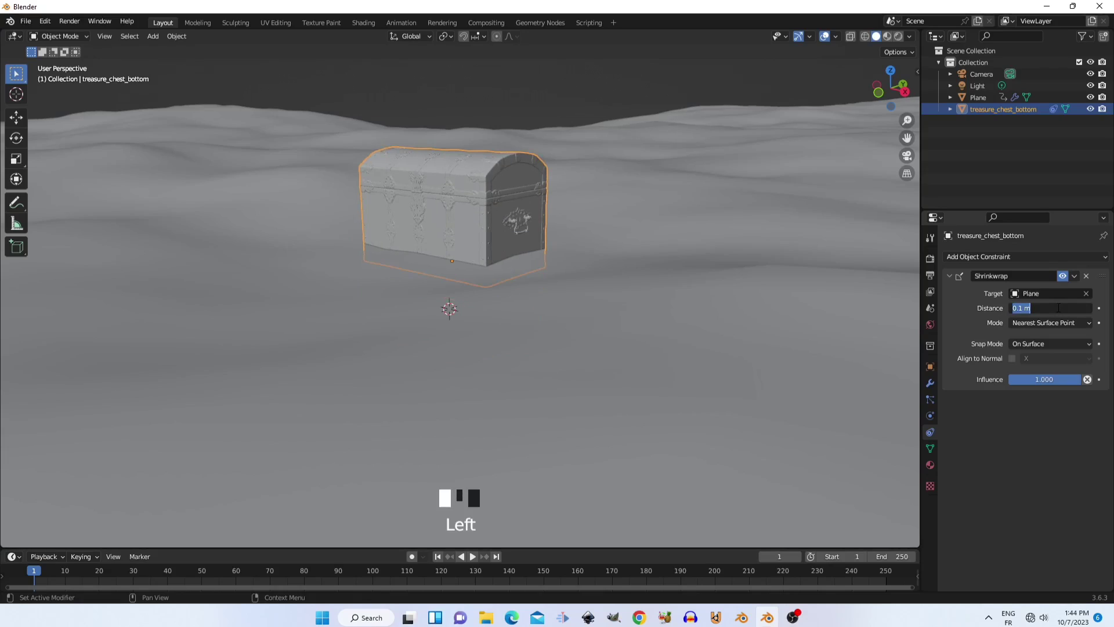
{"action": "key", "text": "Return"}
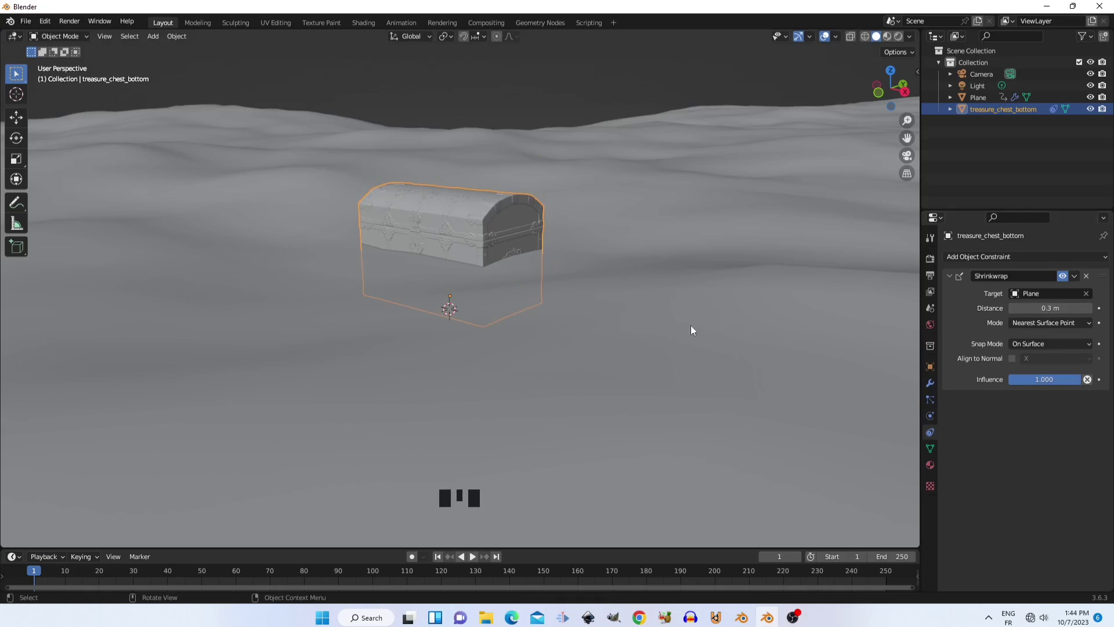
{"action": "middle_click_drag", "start_coordinate": [691, 325], "coordinate": [694, 275]}
Step: Play the wave animation while zooming and orbiting around the chest, then deselect it and stop at frame 185
{"action": "key", "text": "space"}
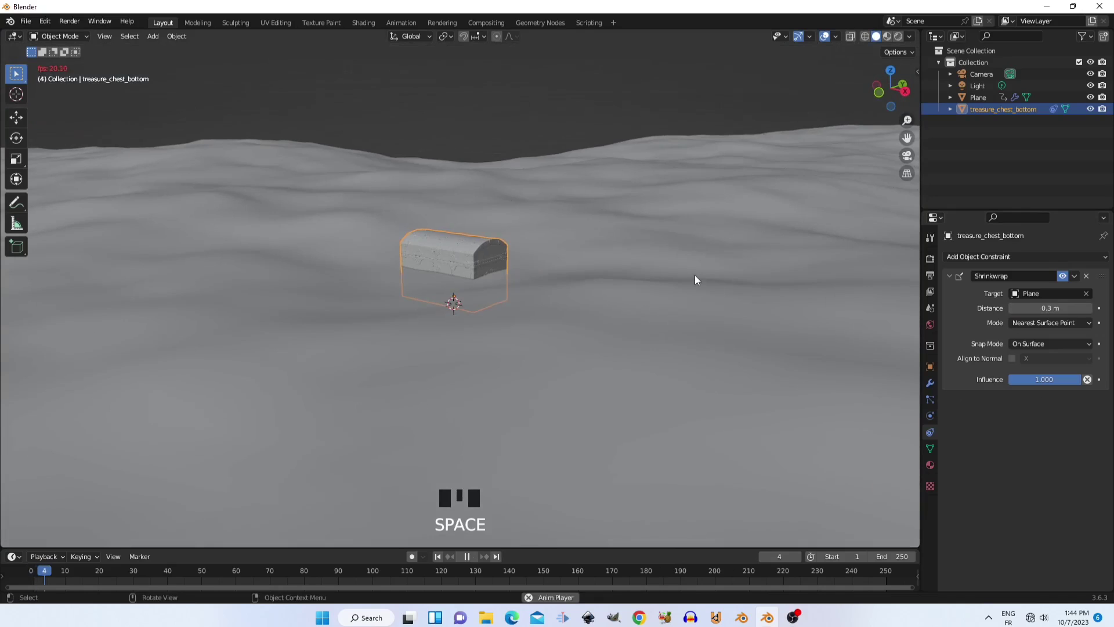
{"action": "scroll", "coordinate": [687, 291], "scroll_direction": "up", "scroll_amount": 3}
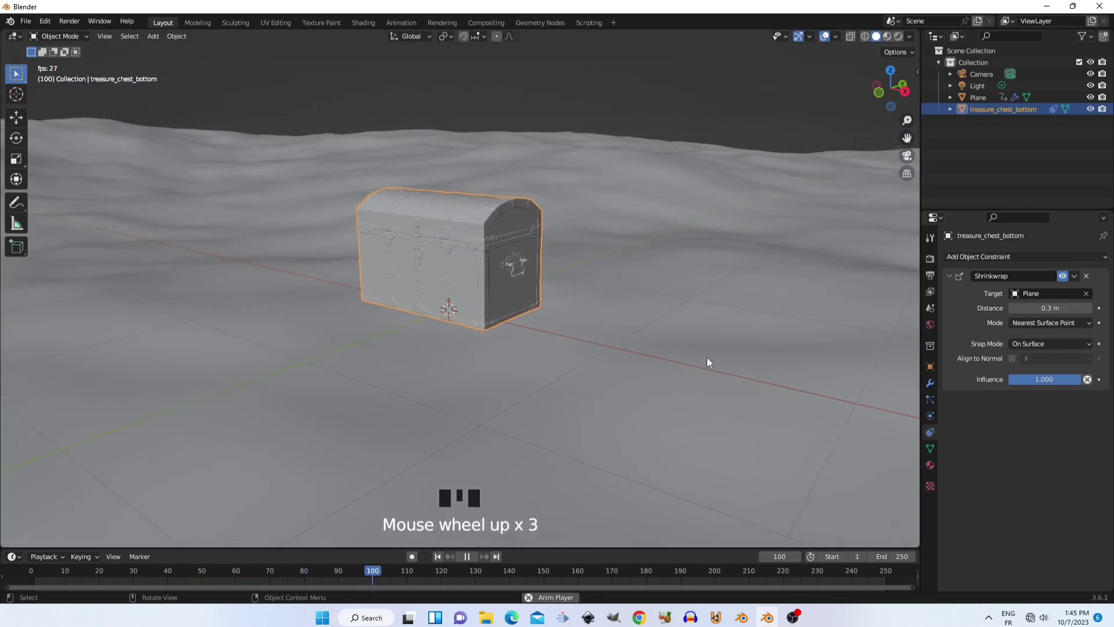
{"action": "middle_click_drag", "start_coordinate": [707, 358], "coordinate": [565, 341]}
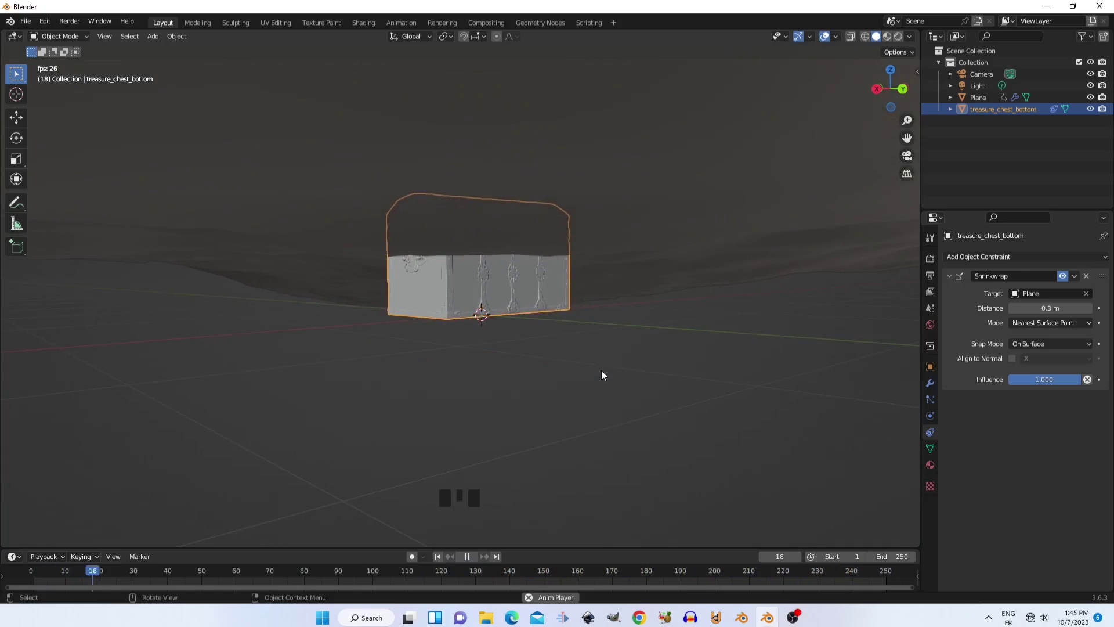
{"action": "scroll", "coordinate": [604, 371], "scroll_direction": "down", "scroll_amount": 4}
{"action": "scroll", "coordinate": [622, 374], "scroll_direction": "down", "scroll_amount": 5}
{"action": "middle_click_drag", "start_coordinate": [567, 368], "coordinate": [676, 354]}
{"action": "scroll", "coordinate": [691, 396], "scroll_direction": "up", "scroll_amount": 5}
{"action": "scroll", "coordinate": [676, 349], "scroll_direction": "up", "scroll_amount": 1}
{"action": "scroll", "coordinate": [676, 353], "scroll_direction": "up", "scroll_amount": 4}
{"action": "left_click", "coordinate": [519, 156]}
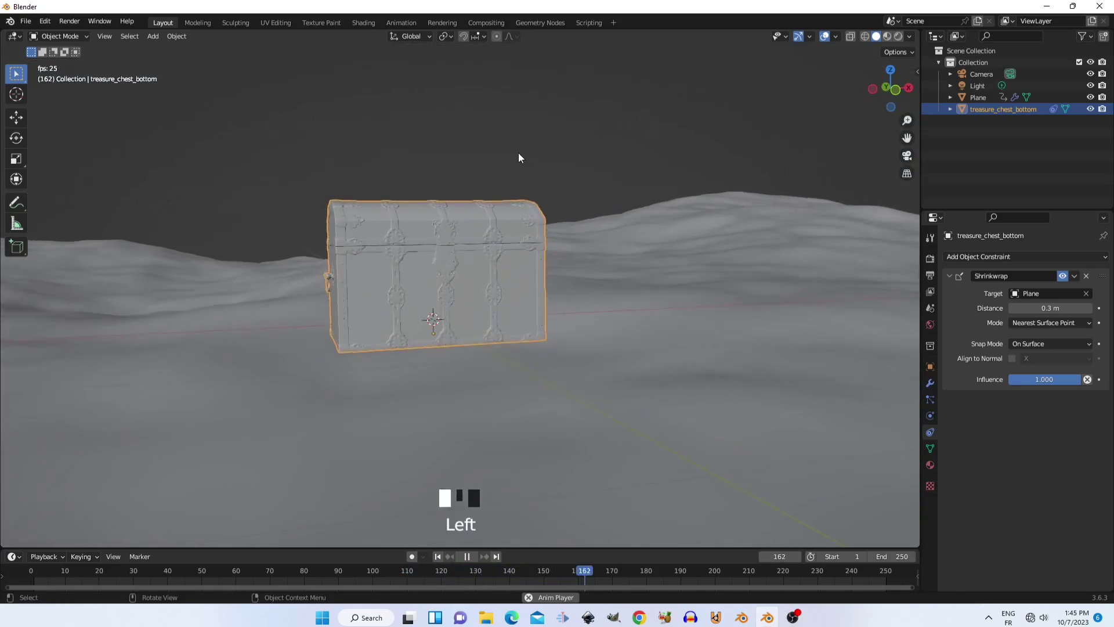
{"action": "key", "text": "space"}
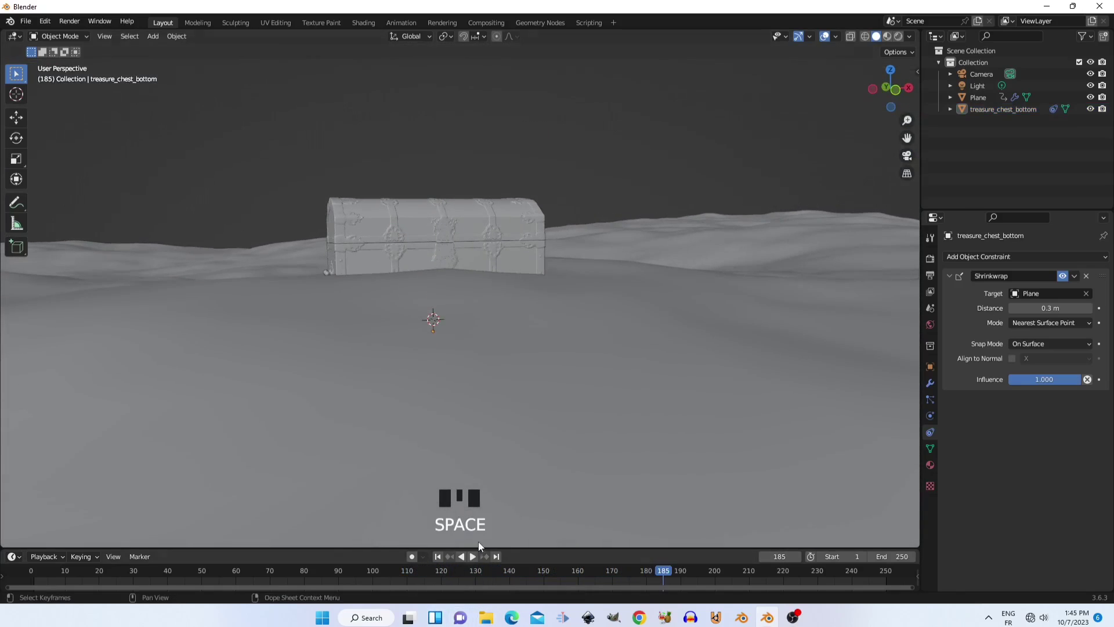
Step: Switch the chest's Shrinkwrap snap mode to Inside, review it during playback, then rewind to frame 1
{"action": "left_click", "coordinate": [1079, 341]}
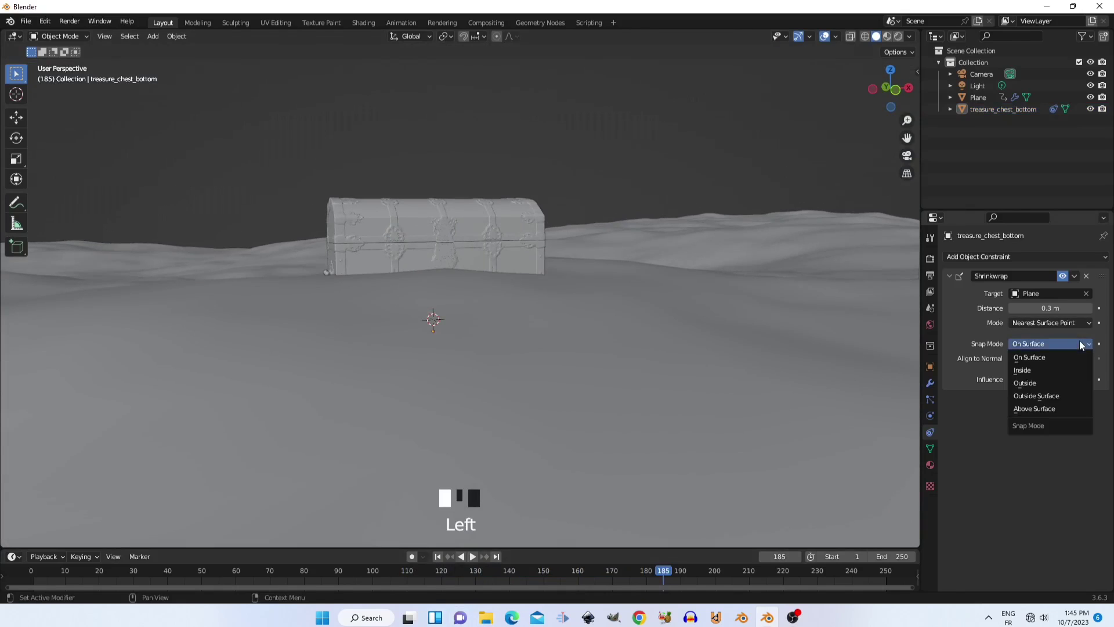
{"action": "left_click", "coordinate": [1075, 366]}
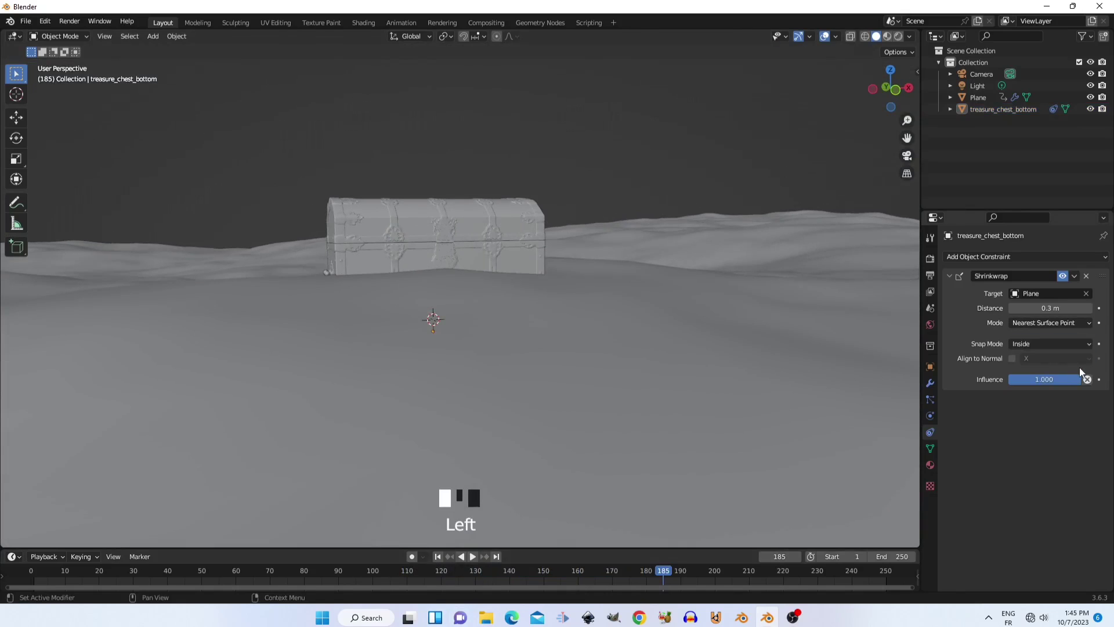
{"action": "key", "text": "space"}
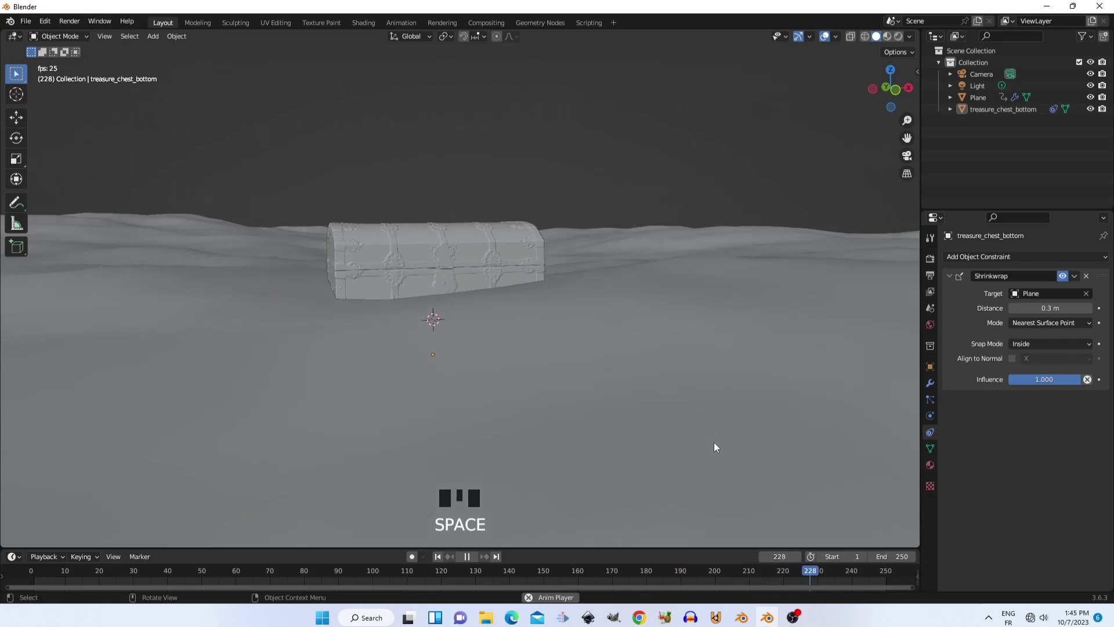
{"action": "scroll", "coordinate": [671, 375], "scroll_direction": "down", "scroll_amount": 5}
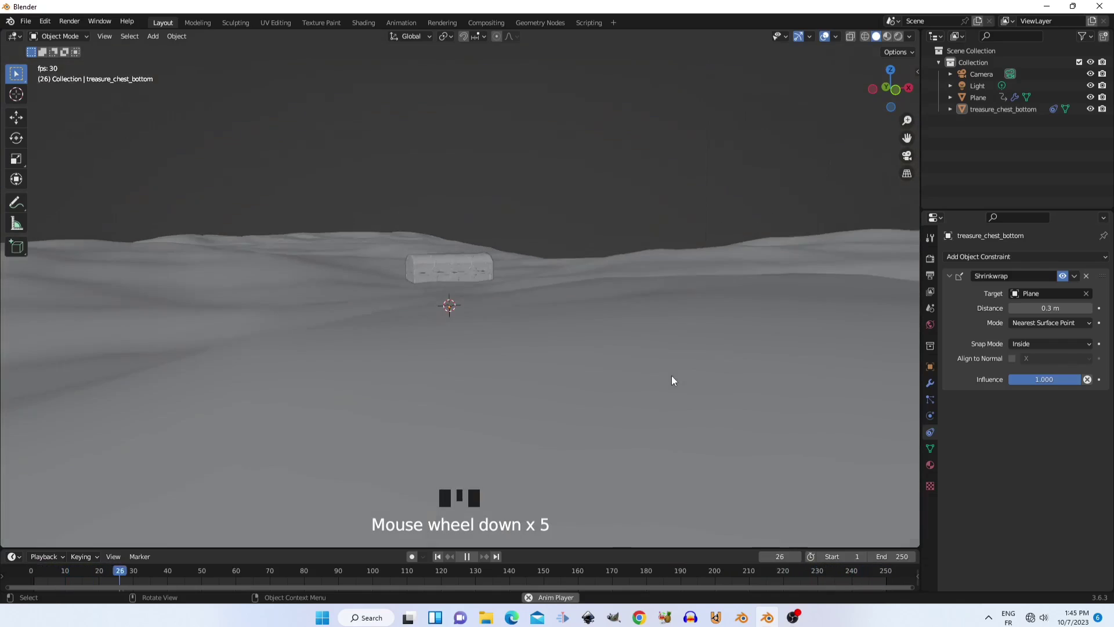
{"action": "middle_click_drag", "start_coordinate": [672, 380], "coordinate": [723, 409]}
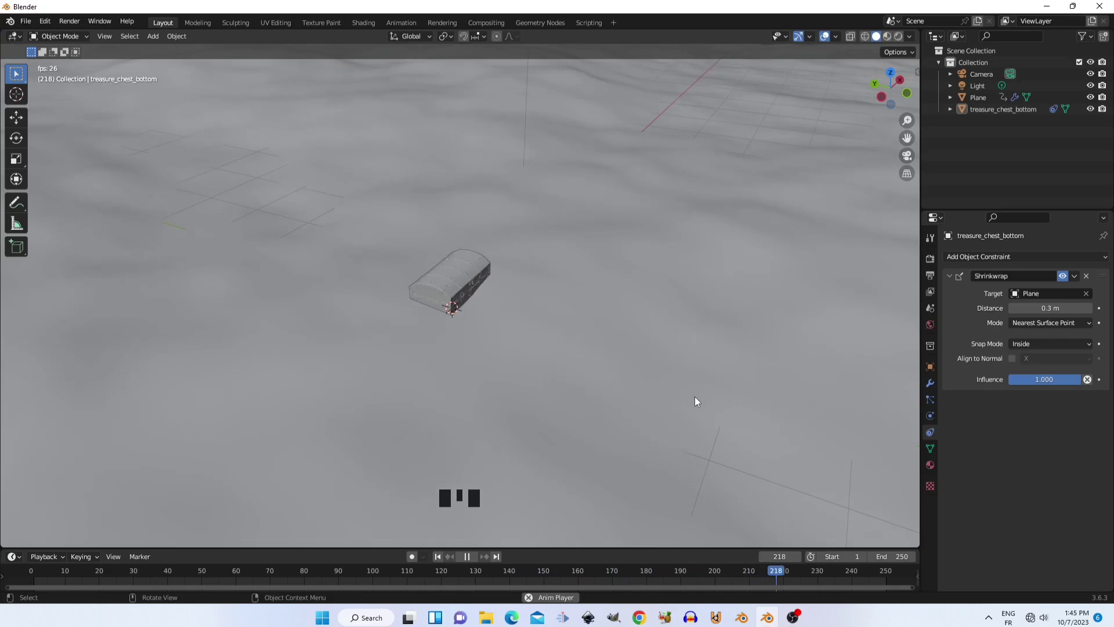
{"action": "middle_click_drag", "start_coordinate": [666, 396], "coordinate": [625, 366]}
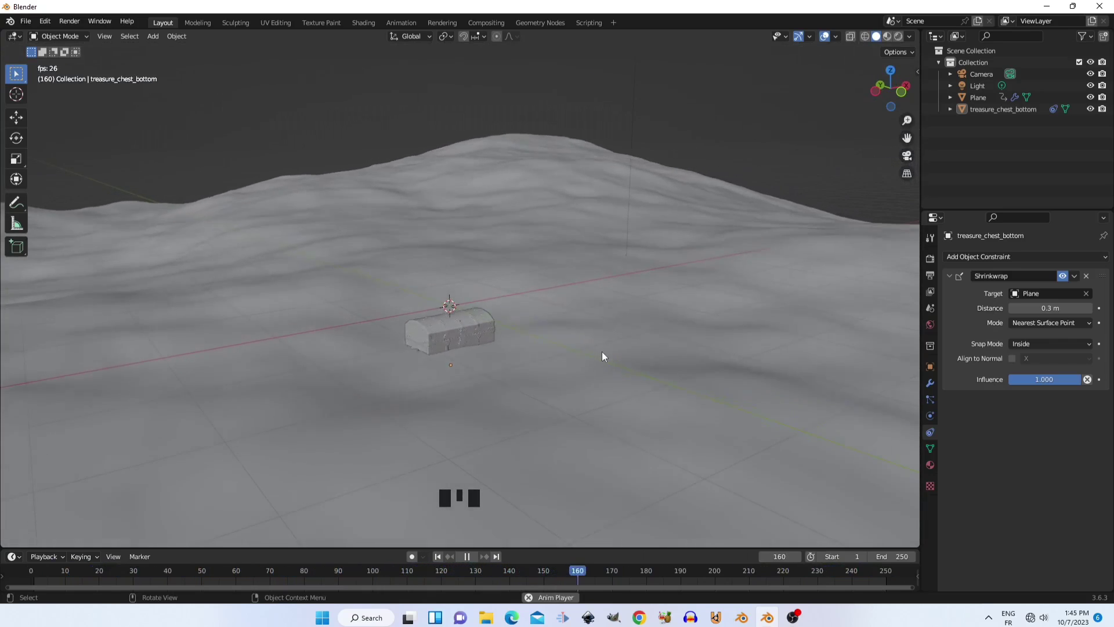
{"action": "scroll", "coordinate": [591, 354], "scroll_direction": "up", "scroll_amount": 10}
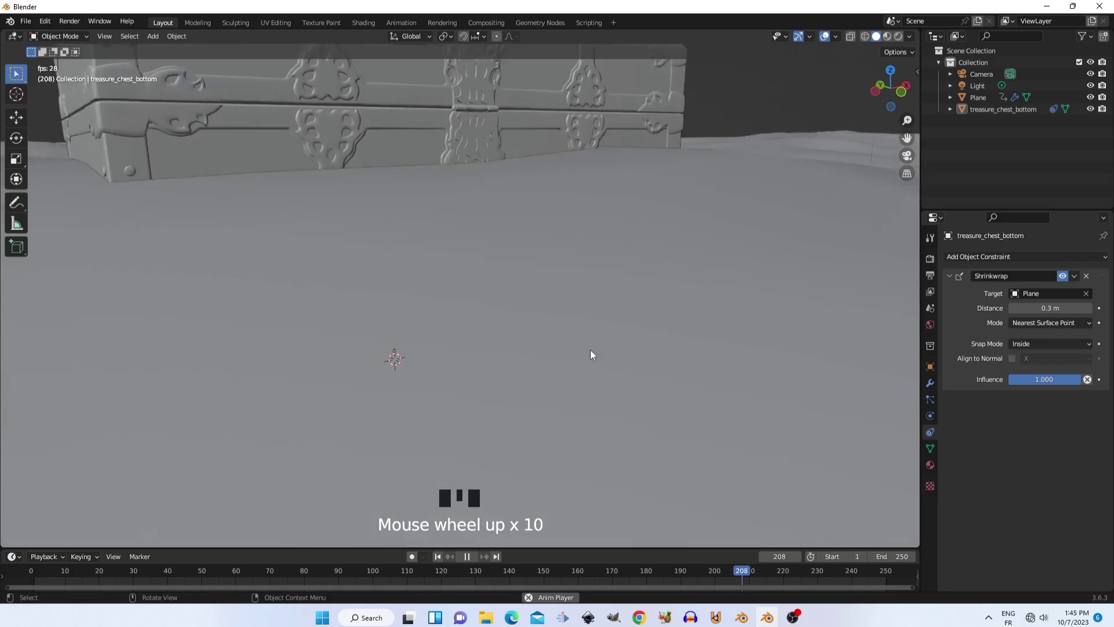
{"action": "scroll", "coordinate": [592, 352], "scroll_direction": "down", "scroll_amount": 2}
{"action": "key", "text": "space"}
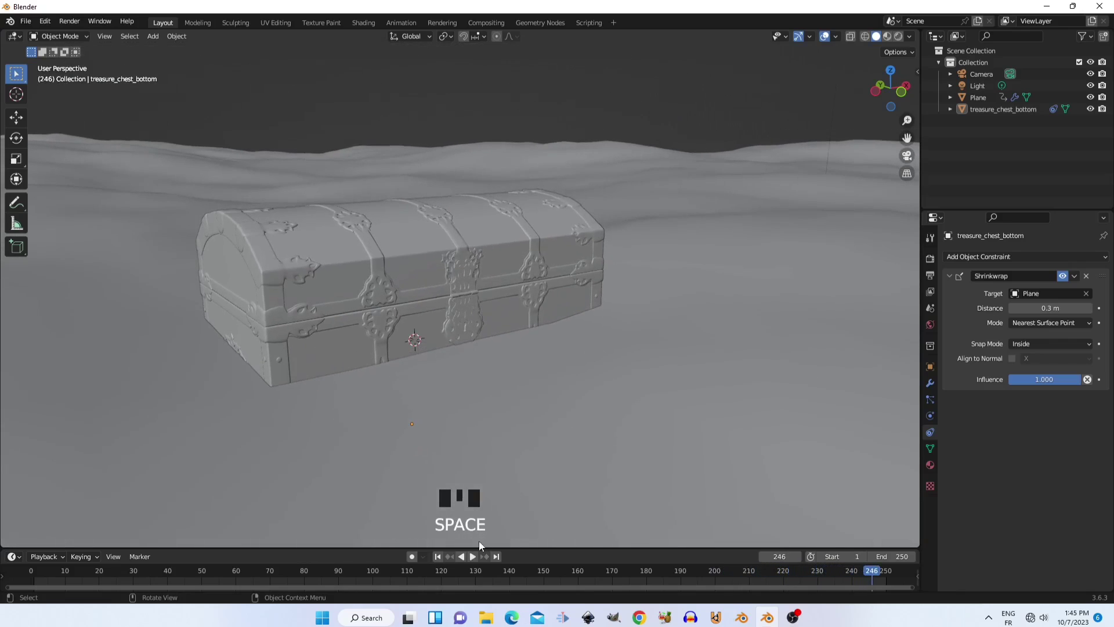
{"action": "left_click", "coordinate": [438, 557]}
Step: Tilt the chest 10° on the waves
{"action": "scroll", "coordinate": [495, 341], "scroll_direction": "down", "scroll_amount": 5}
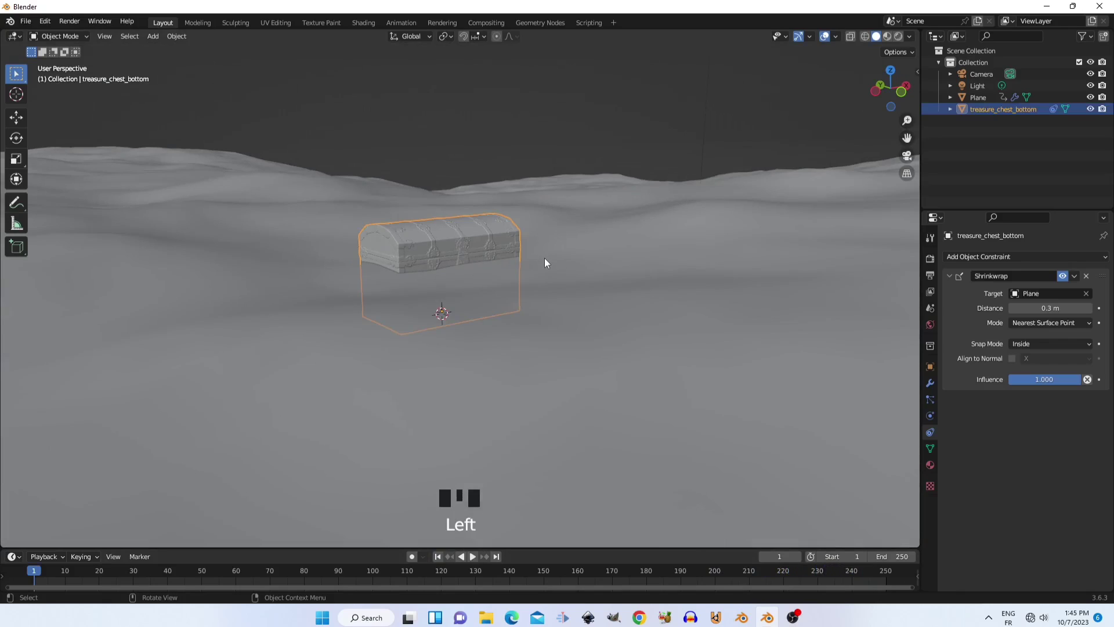
{"action": "key", "text": "r"}
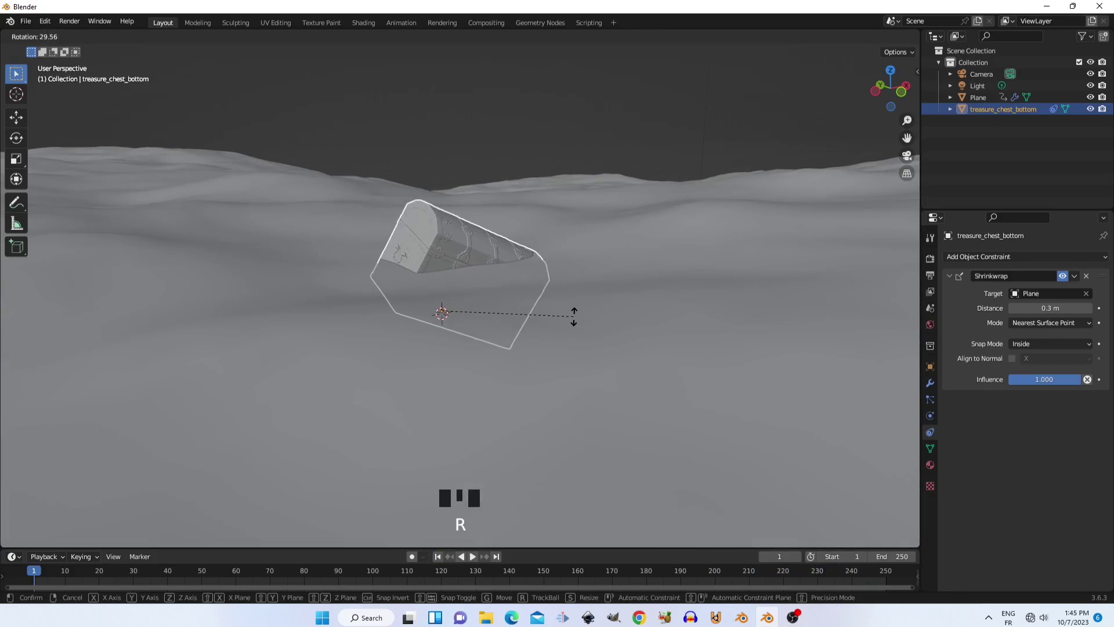
{"action": "left_click", "coordinate": [573, 270]}
Step: Play the animation and orbit around the tilted chest to review it, then deselect it
{"action": "scroll", "coordinate": [616, 335], "scroll_direction": "down", "scroll_amount": 6}
{"action": "scroll", "coordinate": [595, 367], "scroll_direction": "down", "scroll_amount": 4}
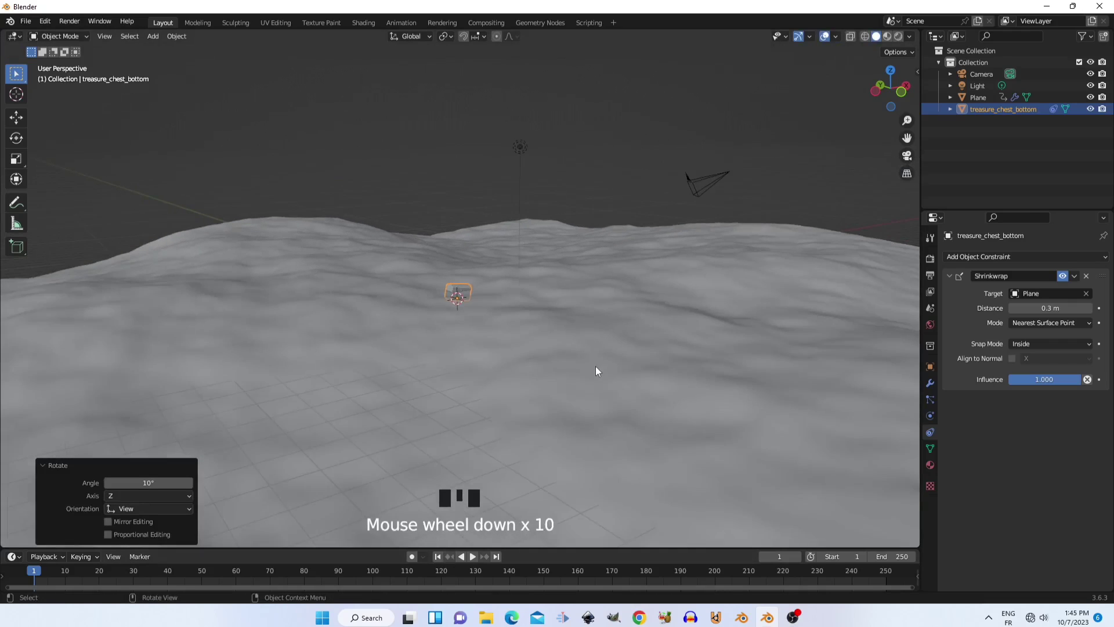
{"action": "middle_click_drag", "start_coordinate": [595, 366], "coordinate": [544, 379]}
{"action": "key", "text": "space"}
{"action": "scroll", "coordinate": [551, 376], "scroll_direction": "up", "scroll_amount": 5}
{"action": "scroll", "coordinate": [551, 377], "scroll_direction": "up", "scroll_amount": 2}
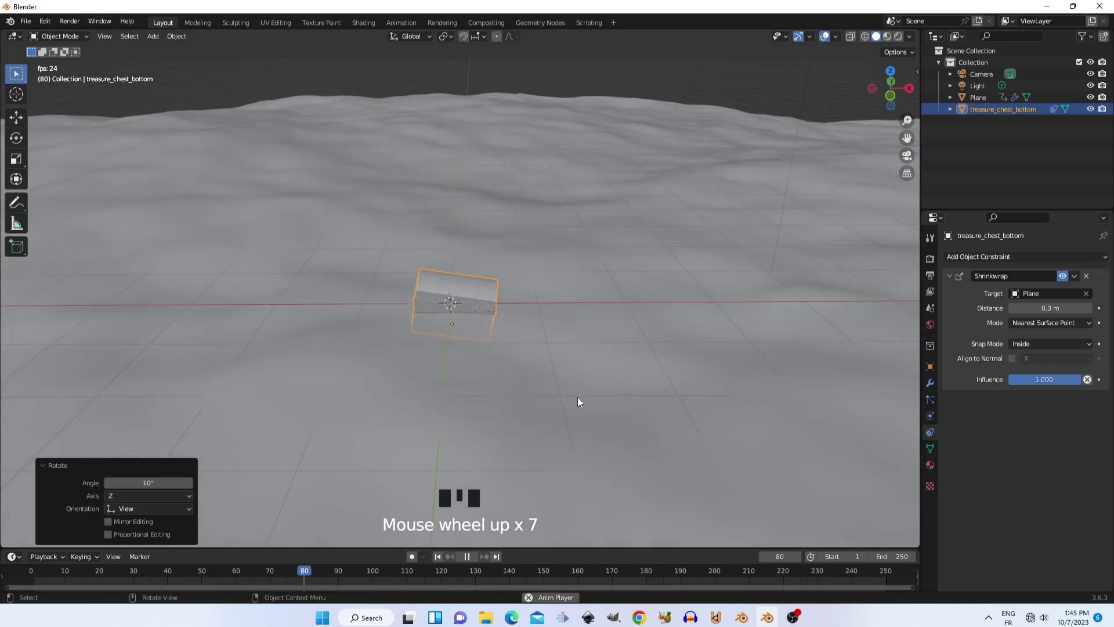
{"action": "middle_click_drag", "start_coordinate": [580, 396], "coordinate": [630, 370]}
{"action": "scroll", "coordinate": [631, 363], "scroll_direction": "up", "scroll_amount": 5}
{"action": "scroll", "coordinate": [630, 370], "scroll_direction": "down", "scroll_amount": 2}
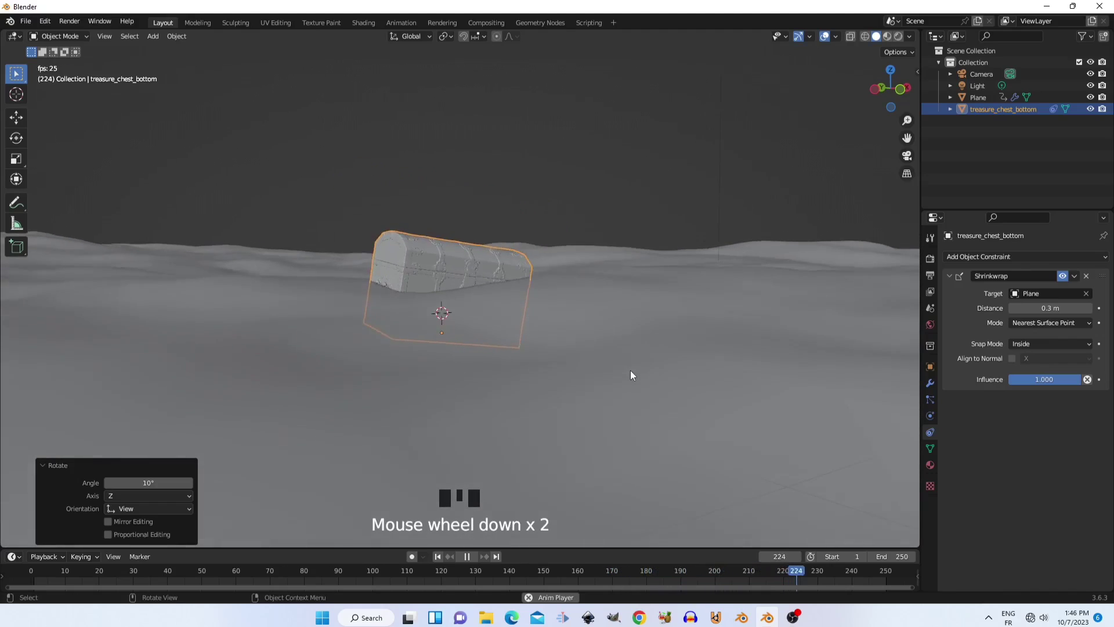
{"action": "scroll", "coordinate": [630, 370], "scroll_direction": "down", "scroll_amount": 3}
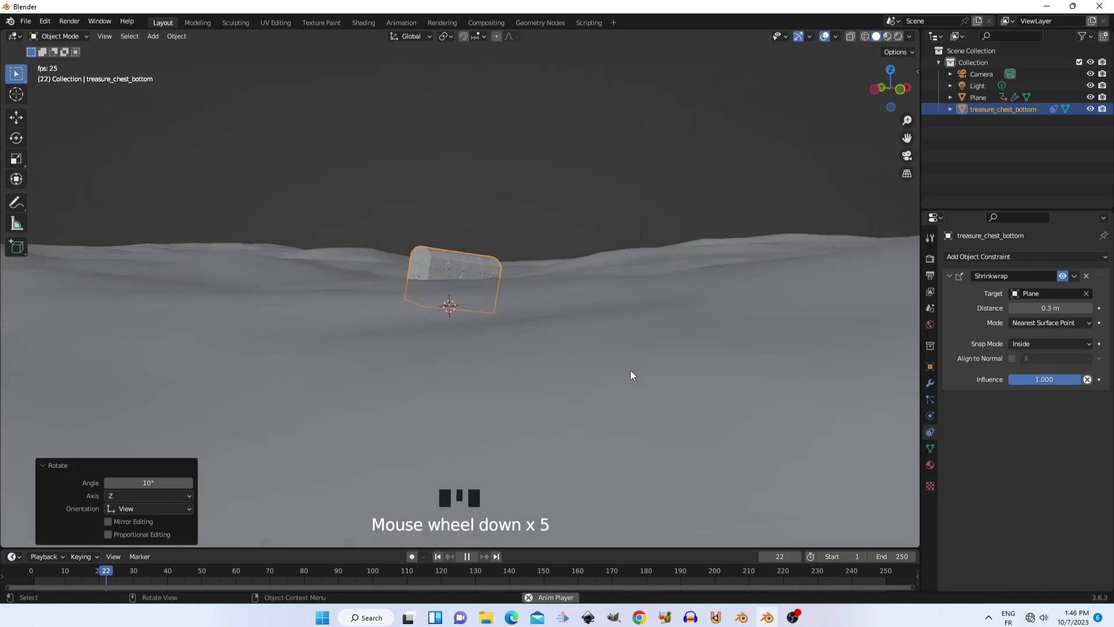
{"action": "middle_click_drag", "start_coordinate": [630, 370], "coordinate": [709, 72]}
{"action": "left_click", "coordinate": [710, 67]}
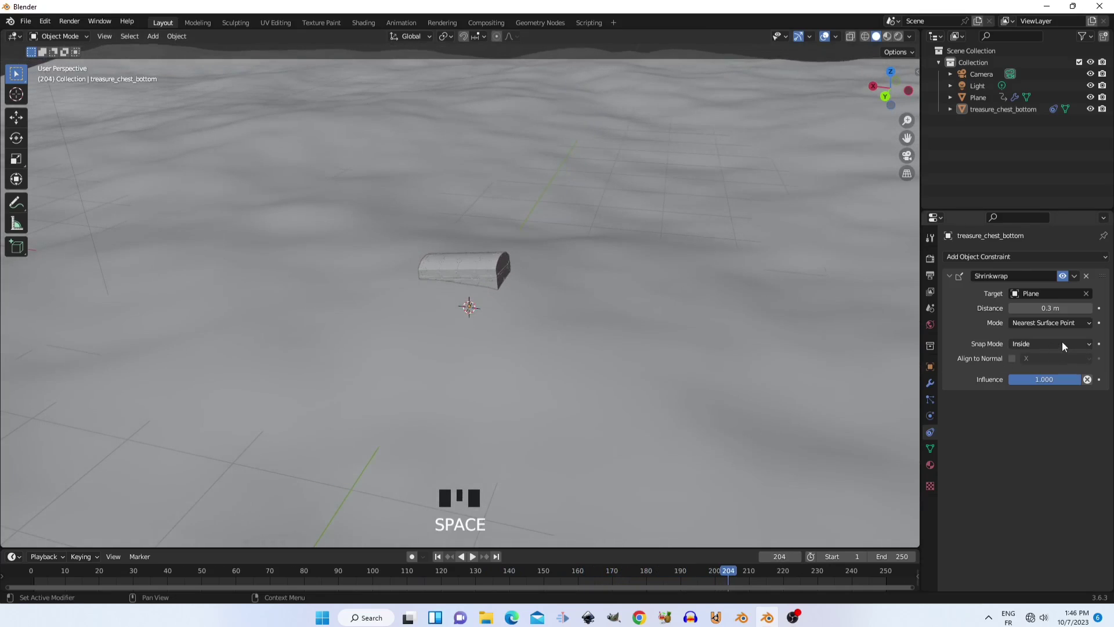
Step: Replay from frame 1, orbiting around the floating chest, and pause at frame 44
{"action": "left_click", "coordinate": [438, 557]}
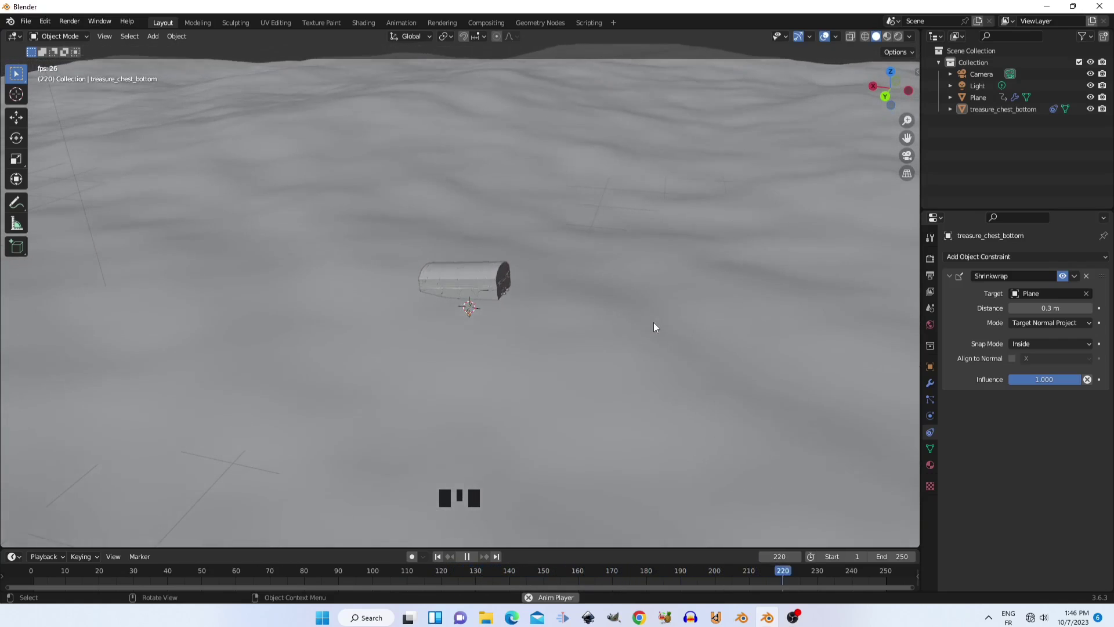
{"action": "scroll", "coordinate": [653, 327], "scroll_direction": "up", "scroll_amount": 3}
{"action": "mouse_move", "coordinate": [659, 323]}
{"action": "middle_mouse_down"}
{"action": "mouse_move", "coordinate": [642, 336]}
{"action": "mouse_move", "coordinate": [655, 332]}
{"action": "middle_mouse_up"}
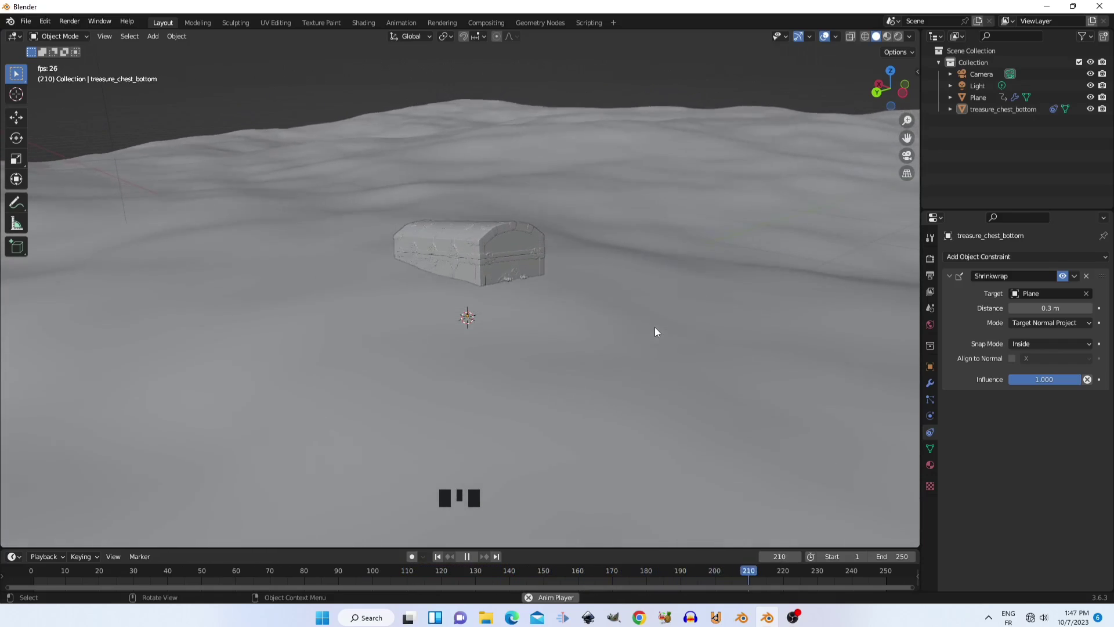
{"action": "middle_click_drag", "start_coordinate": [727, 346], "coordinate": [774, 355]}
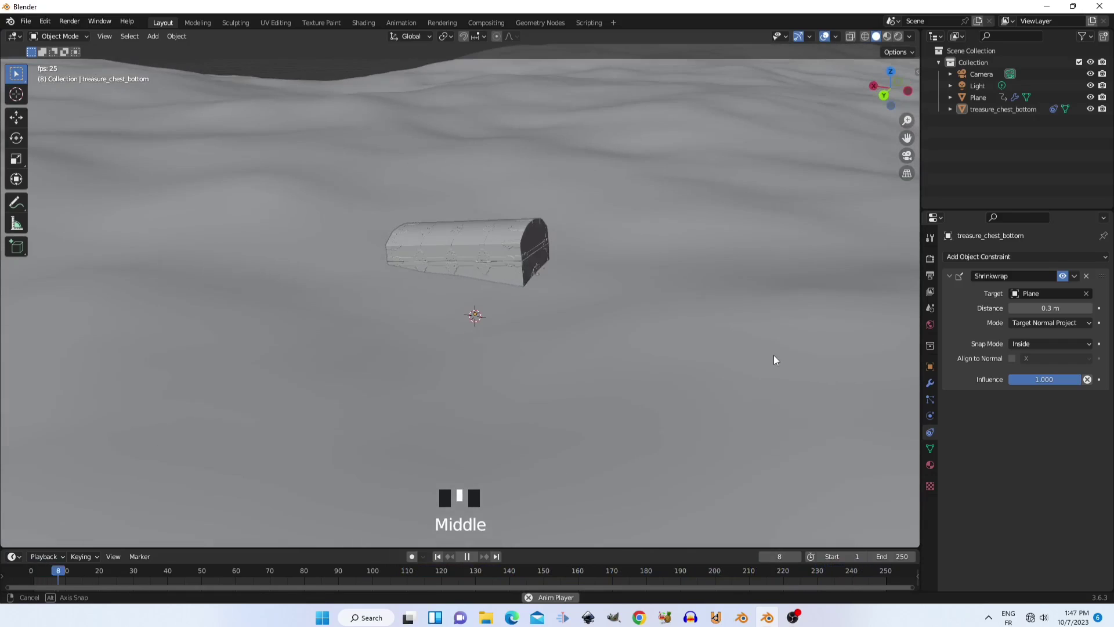
{"action": "key", "text": "space"}
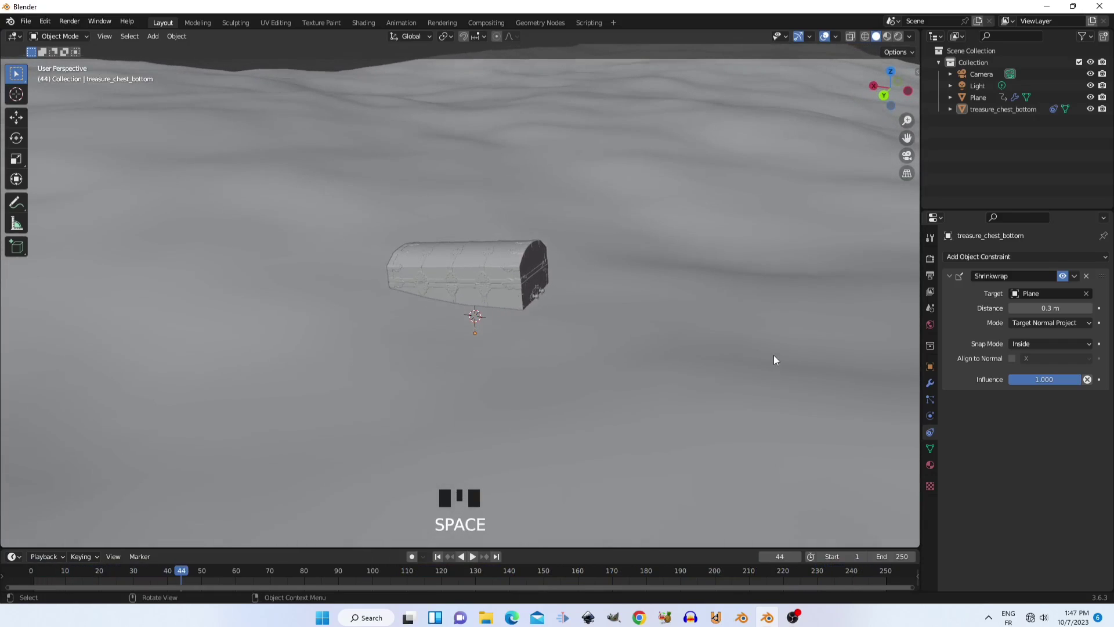
{"action": "scroll", "coordinate": [774, 359], "scroll_direction": "down", "scroll_amount": 2}
{"action": "middle_click_drag", "start_coordinate": [775, 360], "coordinate": [697, 358]}
{"action": "scroll", "coordinate": [696, 357], "scroll_direction": "up", "scroll_amount": 3}
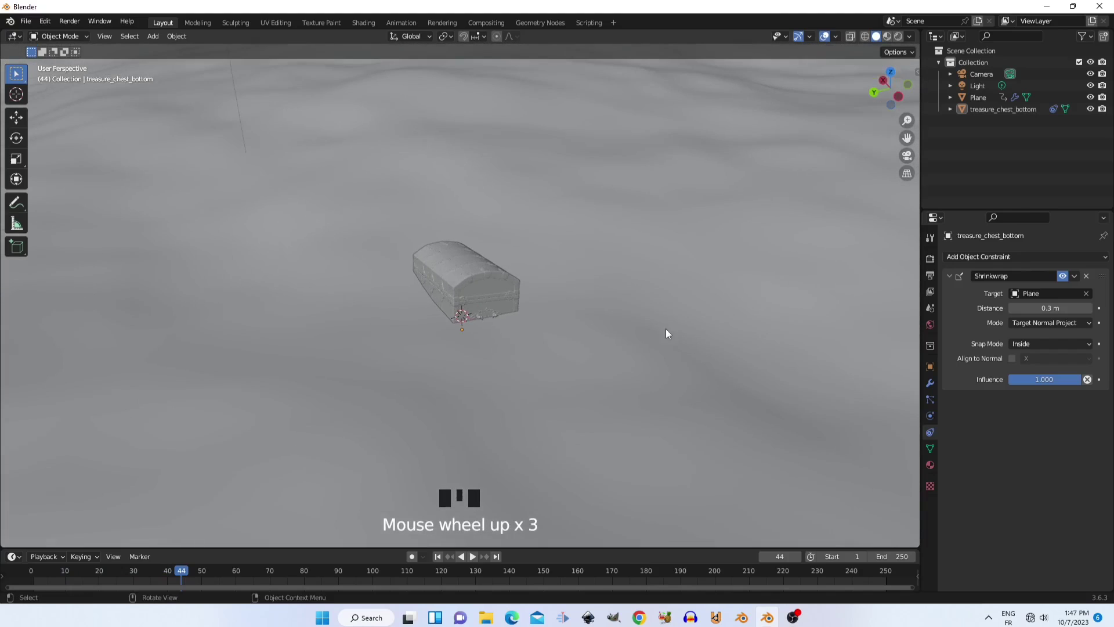
{"action": "middle_click_drag", "start_coordinate": [552, 306], "coordinate": [465, 283]}
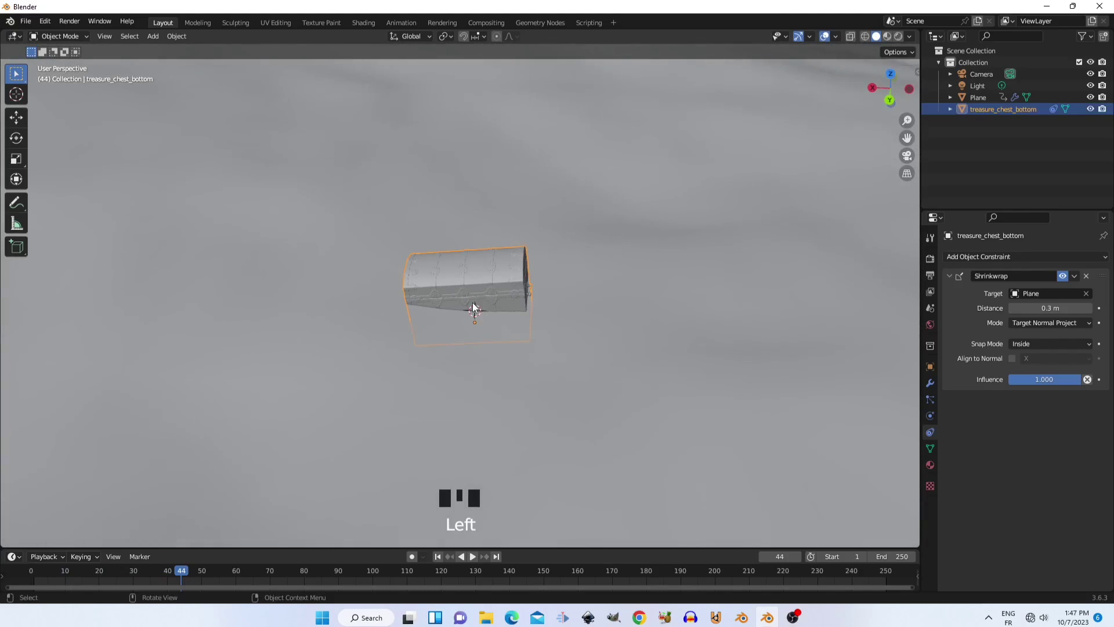
Step: Duplicate the chest and move the copy 1.4249 m along X, then rewind to frame 1
{"action": "key", "text": "shift+d"}
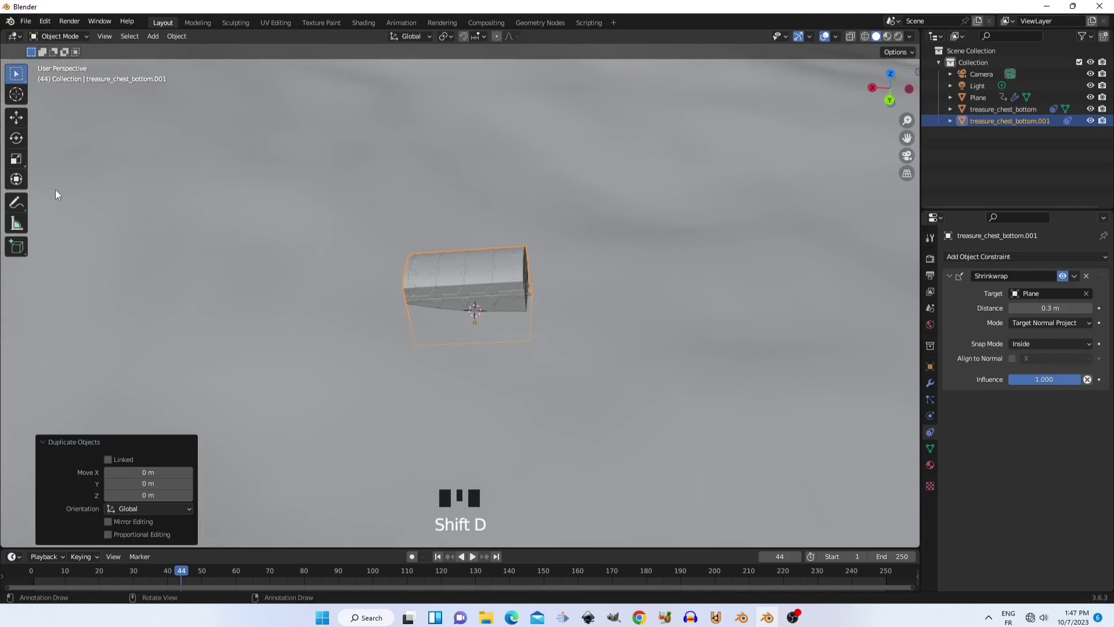
{"action": "left_click_drag", "start_coordinate": [429, 318], "coordinate": [240, 320]}
{"action": "key", "text": "space"}
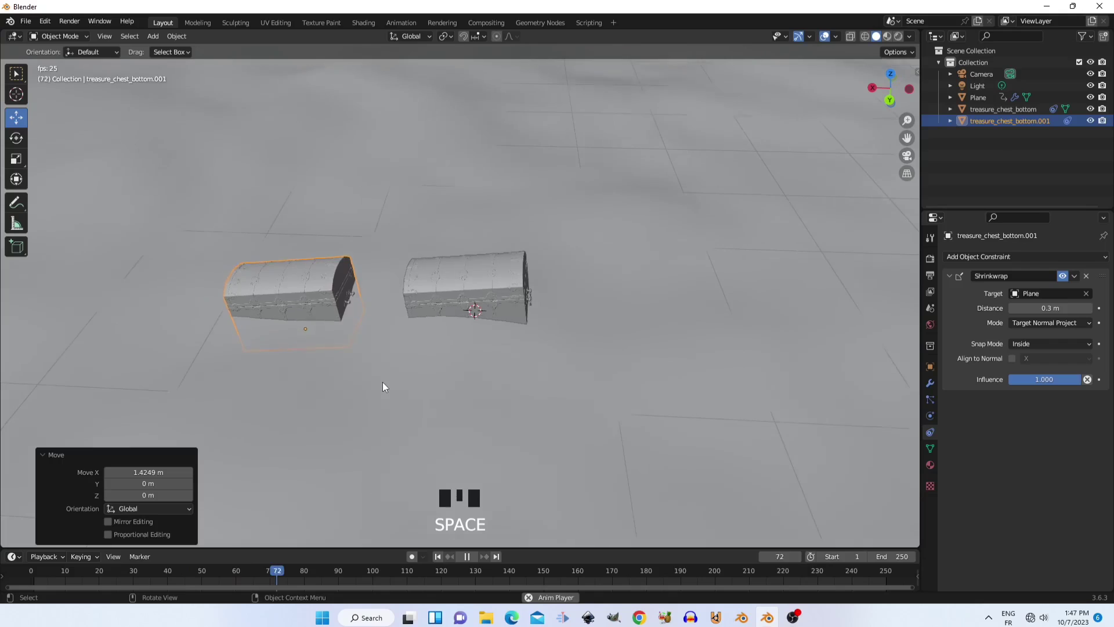
{"action": "key", "text": "space"}
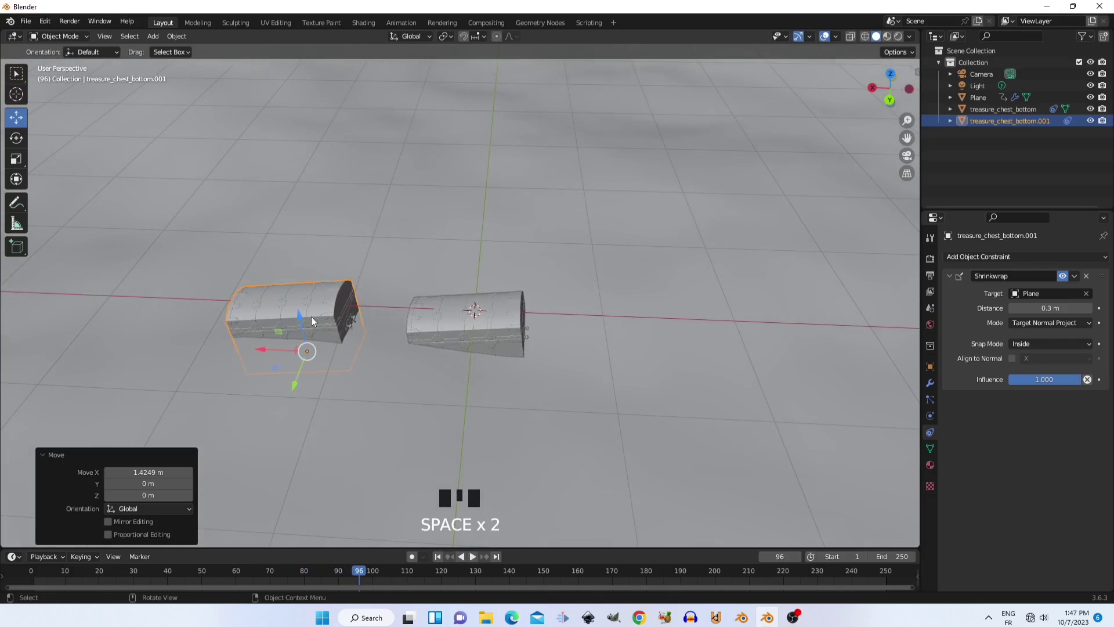
{"action": "left_click", "coordinate": [437, 556]}
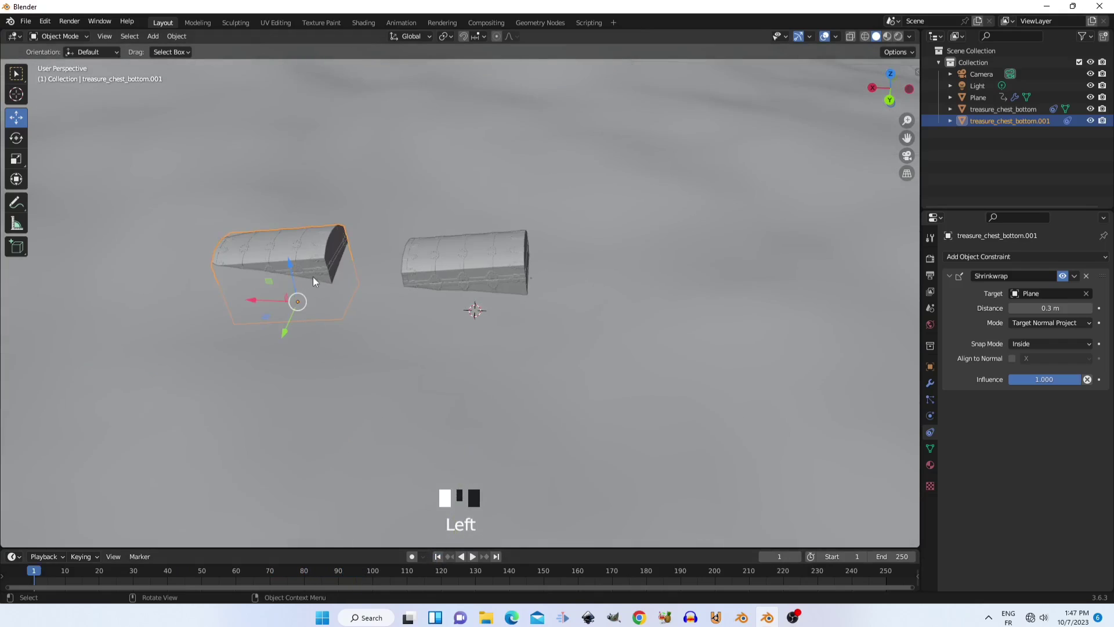
Step: Rotate the copy -16.7° around Z and -31.1° around Y
{"action": "key", "text": "r"}
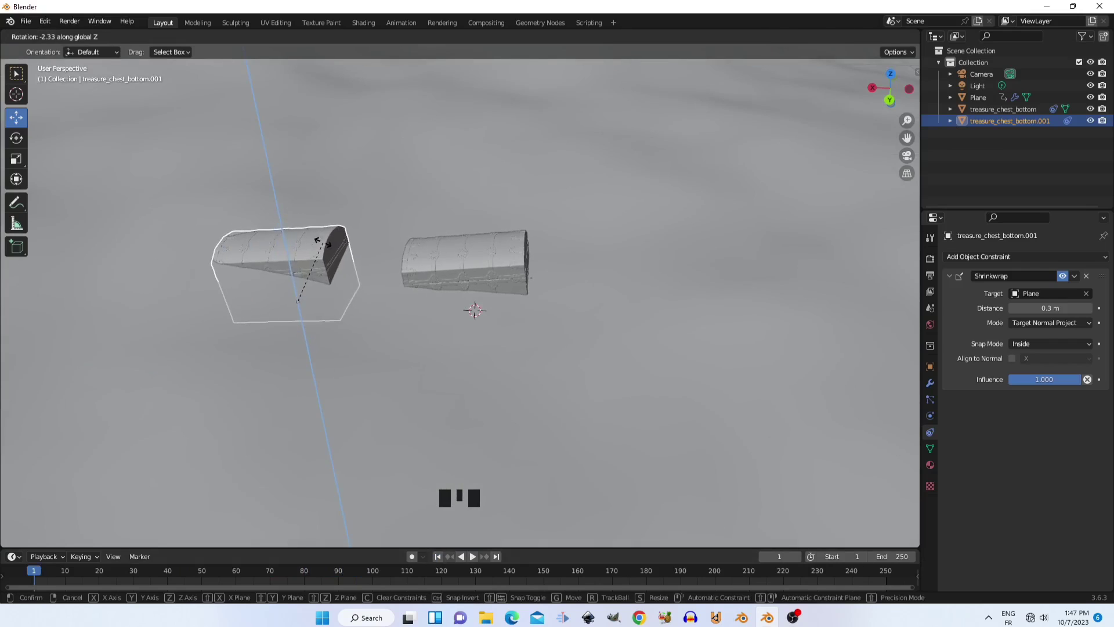
{"action": "left_click", "coordinate": [363, 219]}
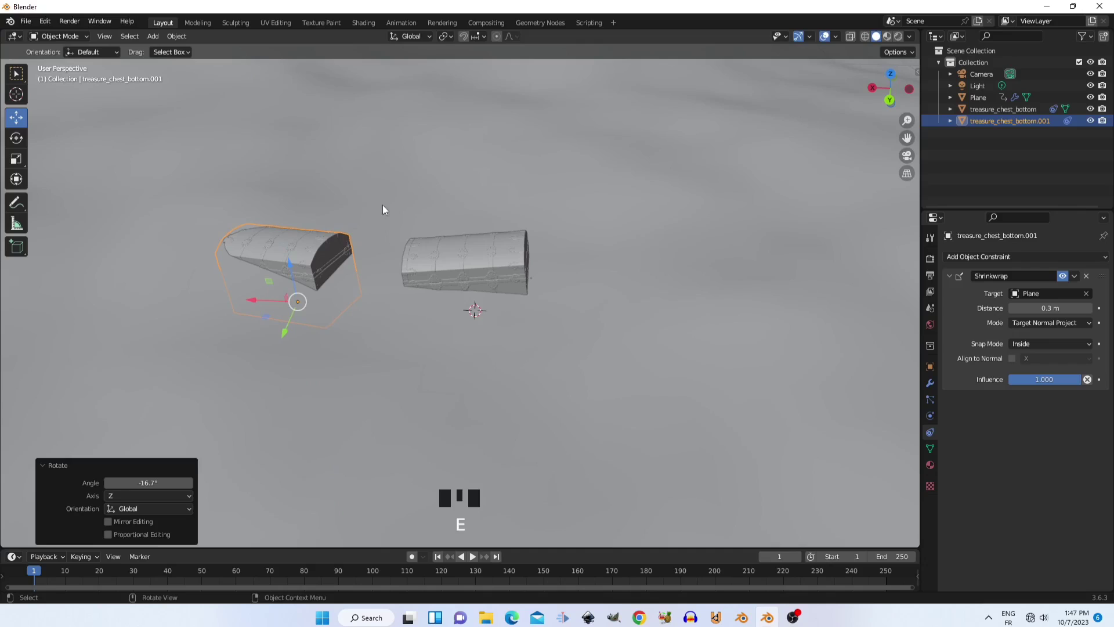
{"action": "key", "text": "r"}
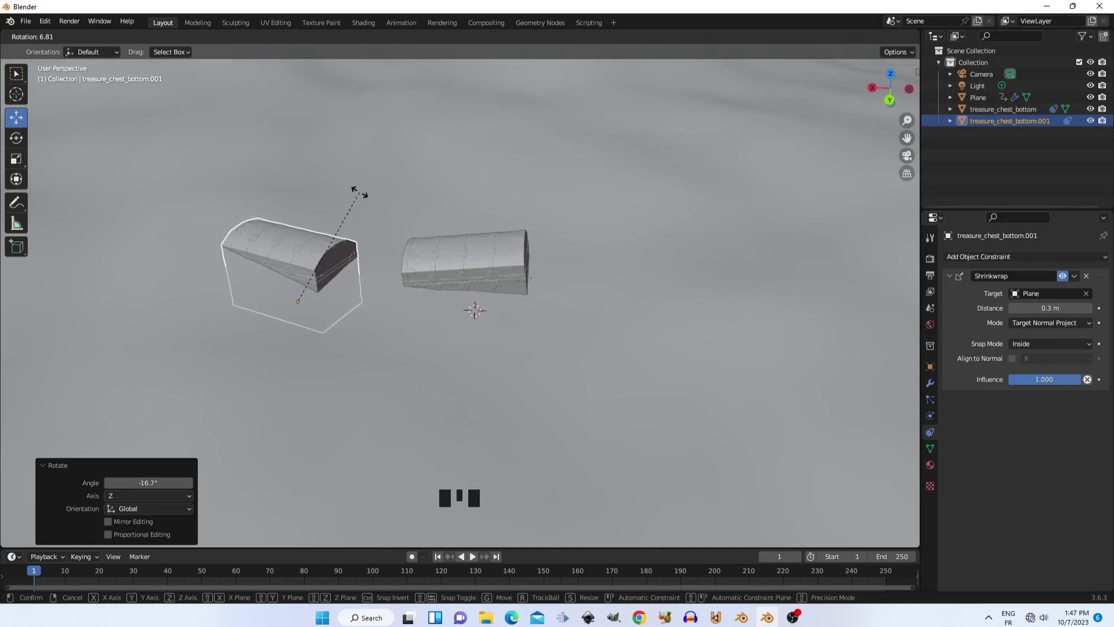
{"action": "right_click", "coordinate": [317, 219]}
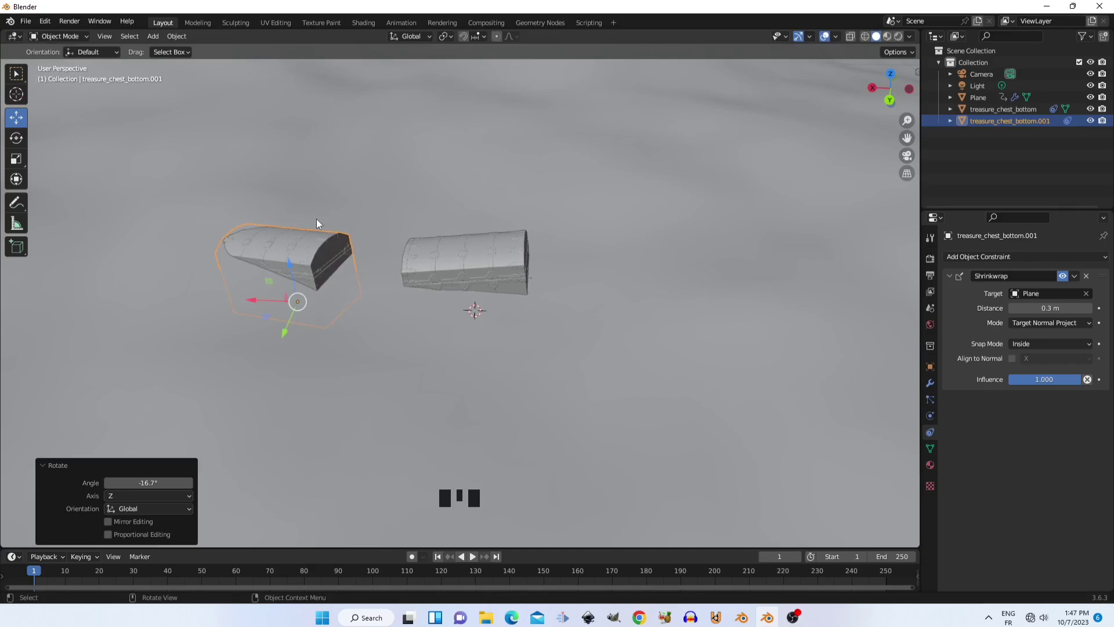
{"action": "key", "text": "r"}
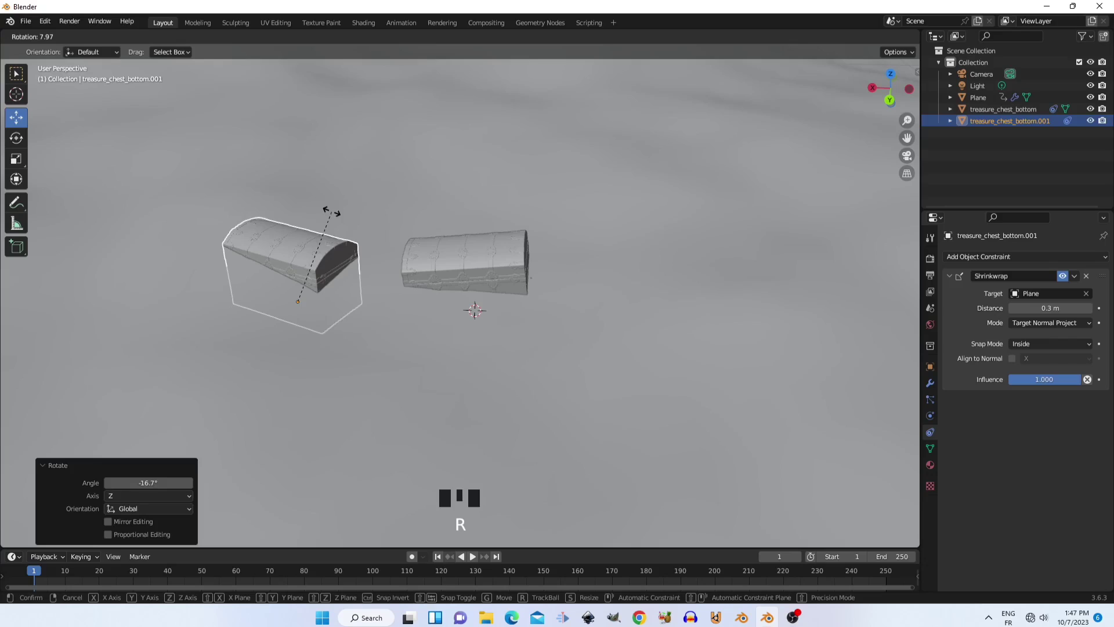
{"action": "left_click", "coordinate": [312, 286]}
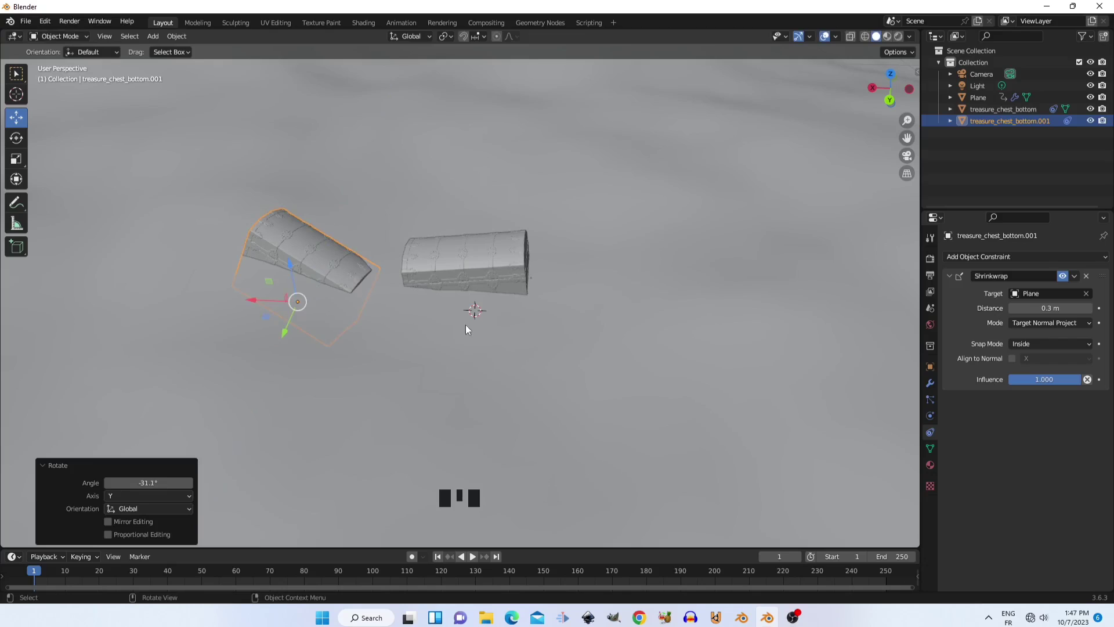
{"action": "left_click", "coordinate": [439, 264]}
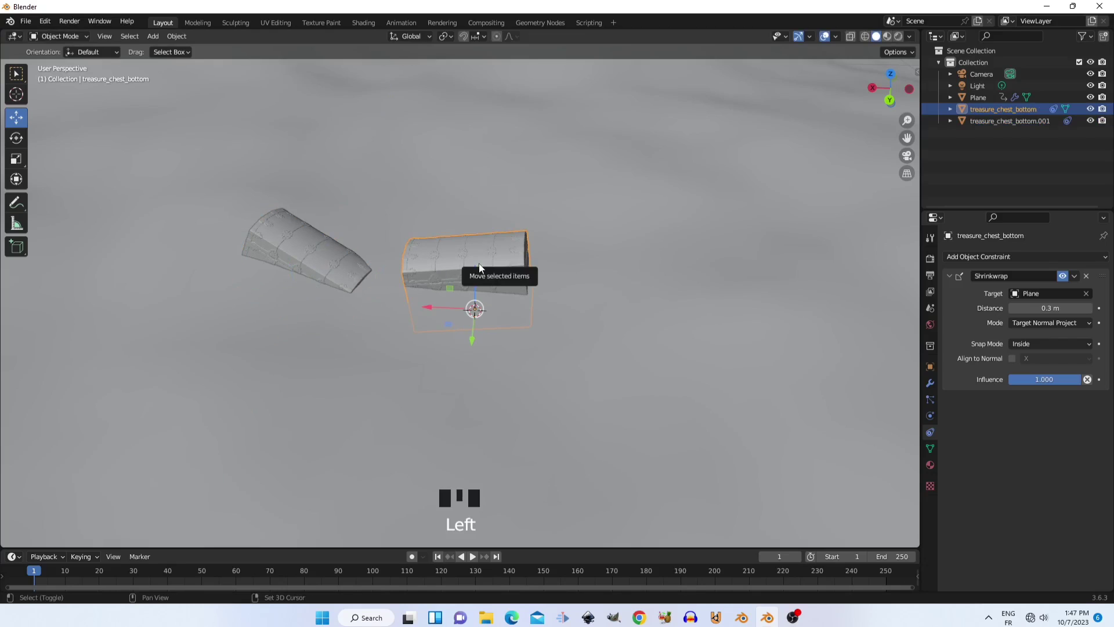
Step: Duplicate the original chest again, place the copy to the right, and turn it 16.8°
{"action": "key", "text": "shift+d"}
{"action": "right_click", "coordinate": [482, 263]}
{"action": "left_click_drag", "start_coordinate": [429, 307], "coordinate": [504, 306]}
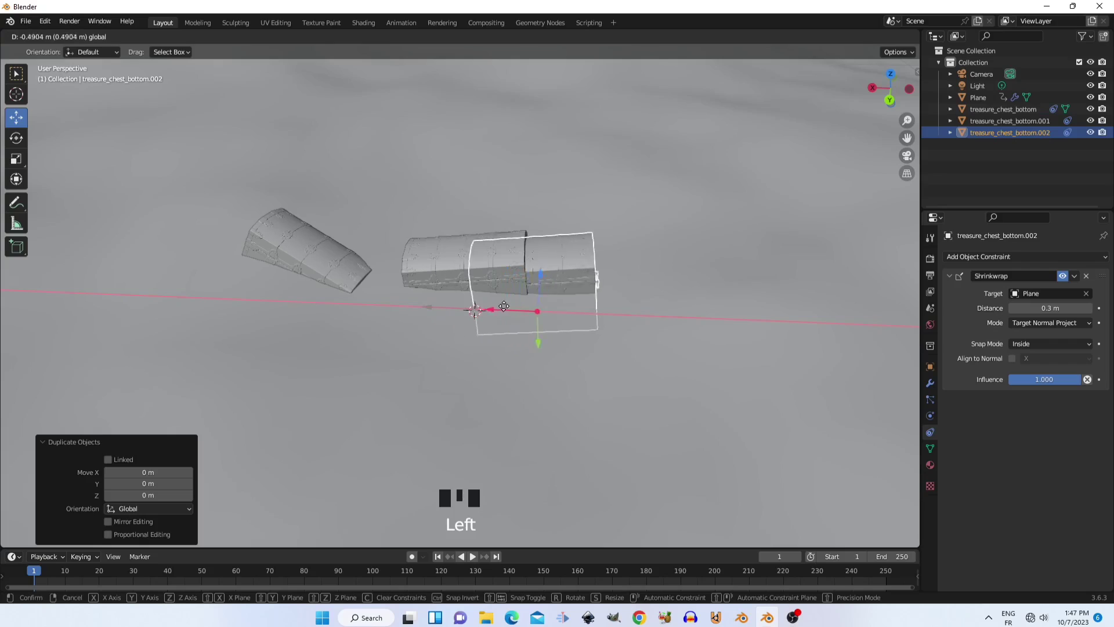
{"action": "left_click_drag", "start_coordinate": [573, 303], "coordinate": [568, 304]}
{"action": "key", "text": "r"}
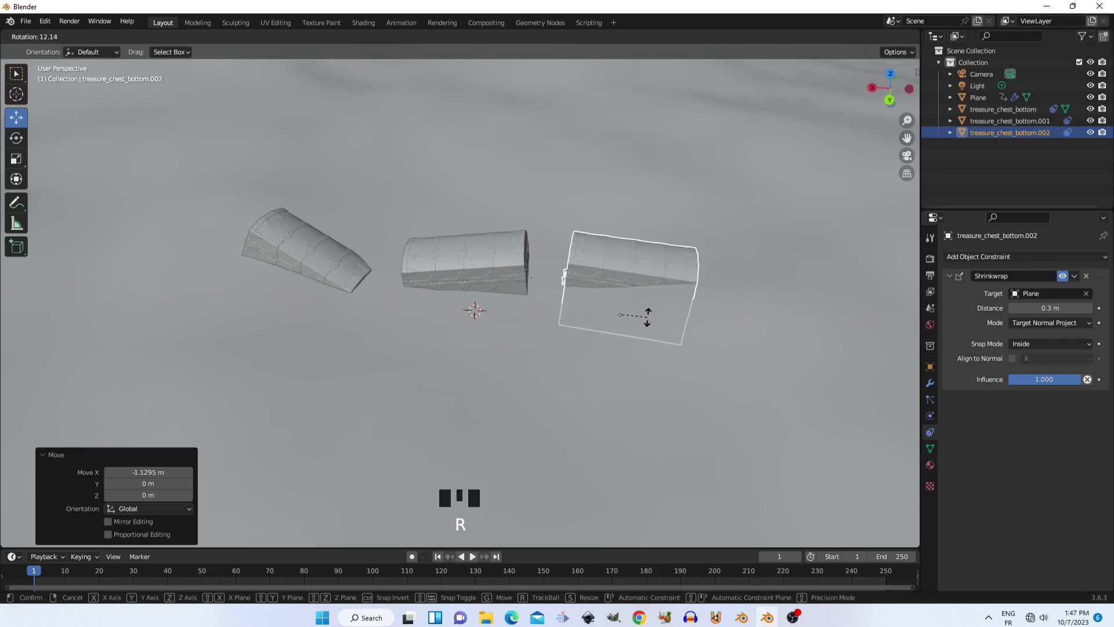
{"action": "left_click", "coordinate": [658, 321]}
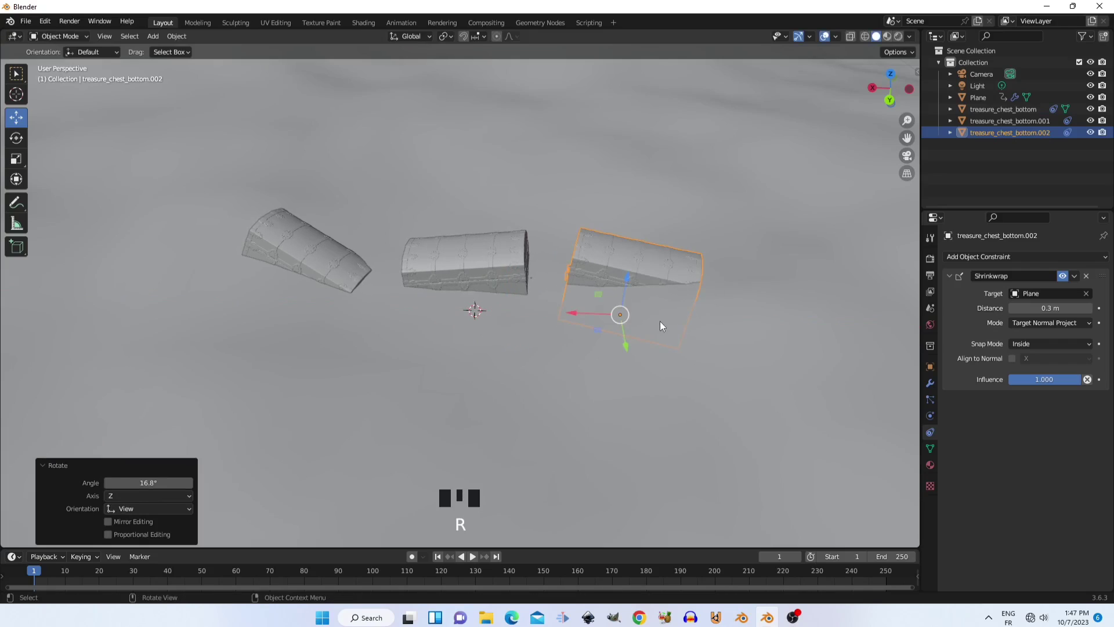
Step: Review the three chests floating on the waves from lower angles, then return to frame 1
{"action": "scroll", "coordinate": [681, 392], "scroll_direction": "down", "scroll_amount": 5}
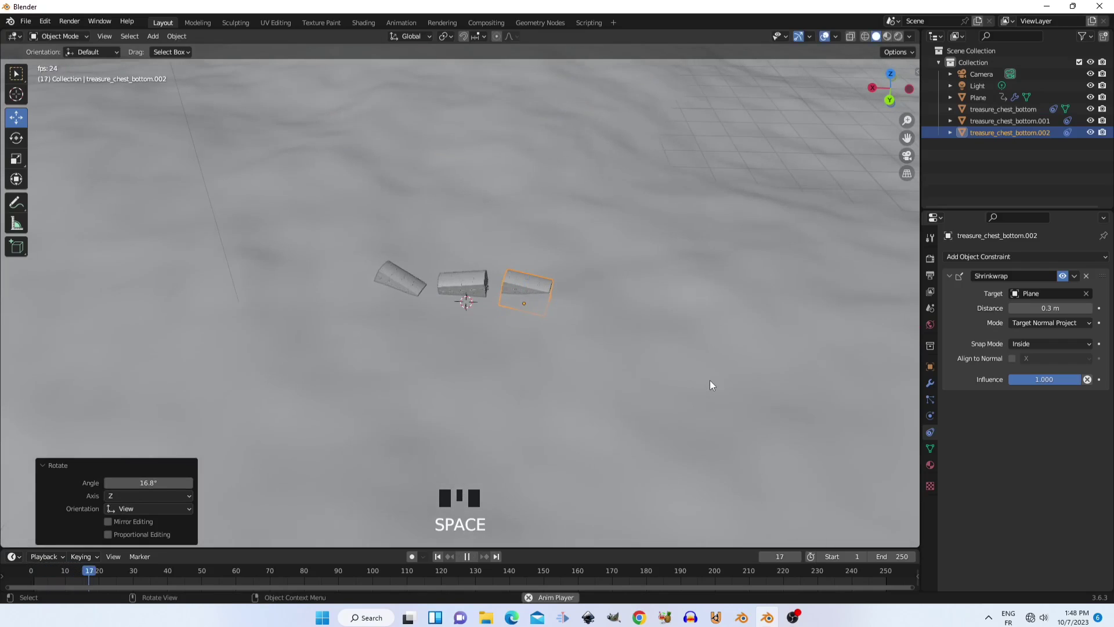
{"action": "scroll", "coordinate": [709, 383], "scroll_direction": "up", "scroll_amount": 6}
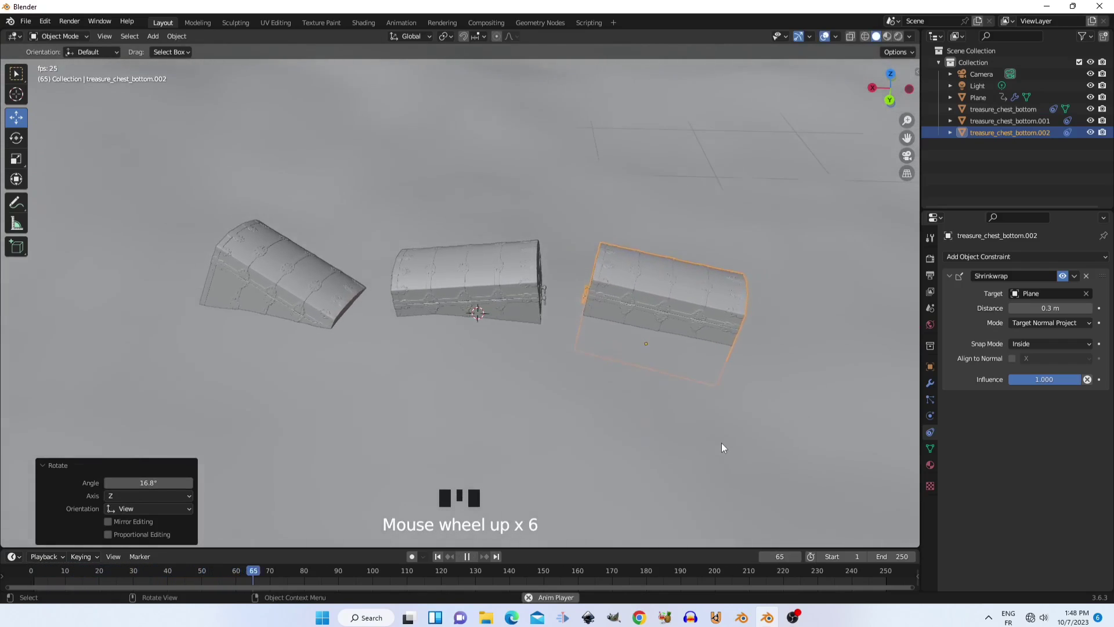
{"action": "middle_click_drag", "start_coordinate": [721, 443], "coordinate": [767, 416]}
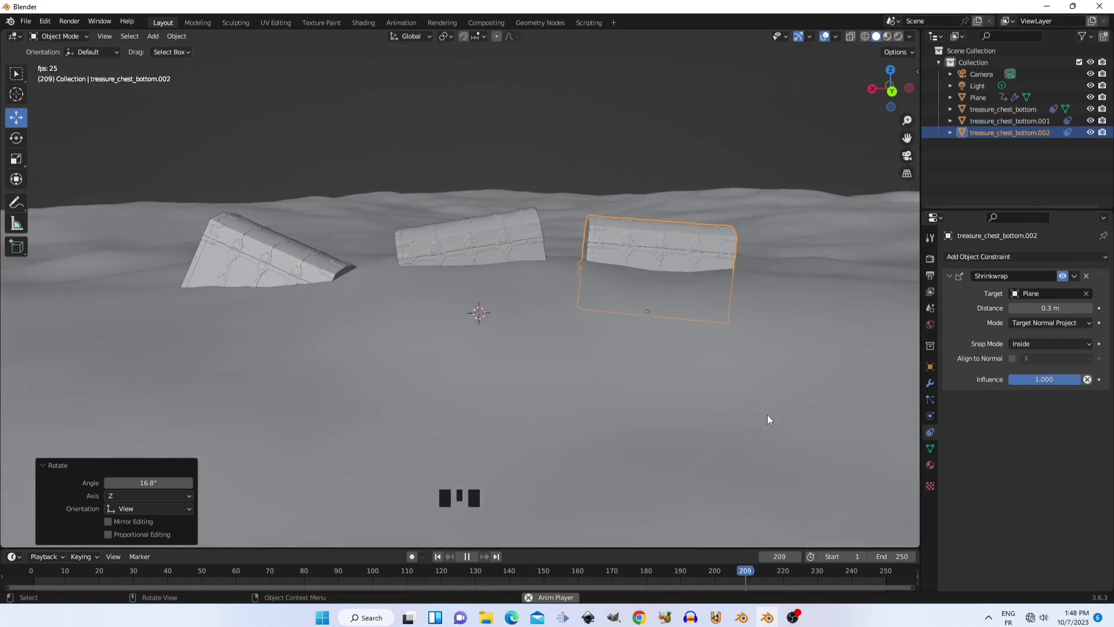
{"action": "scroll", "coordinate": [767, 414], "scroll_direction": "down", "scroll_amount": 3}
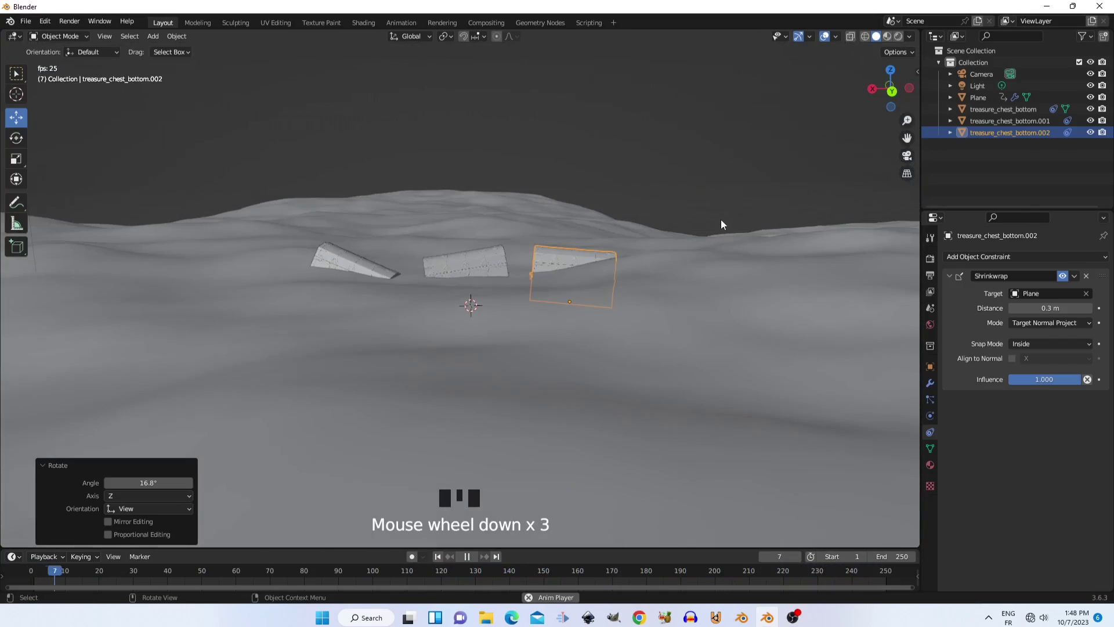
{"action": "left_click", "coordinate": [695, 156]}
{"action": "middle_click_drag", "start_coordinate": [689, 204], "coordinate": [676, 228]}
{"action": "scroll", "coordinate": [676, 229], "scroll_direction": "up", "scroll_amount": 4}
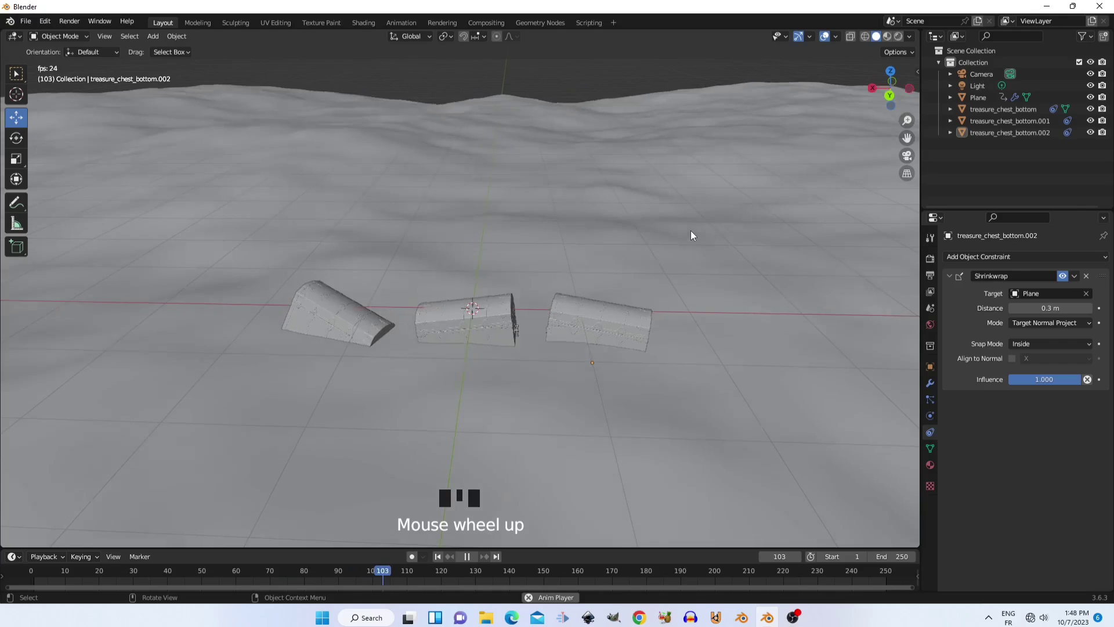
{"action": "left_click", "coordinate": [617, 81]}
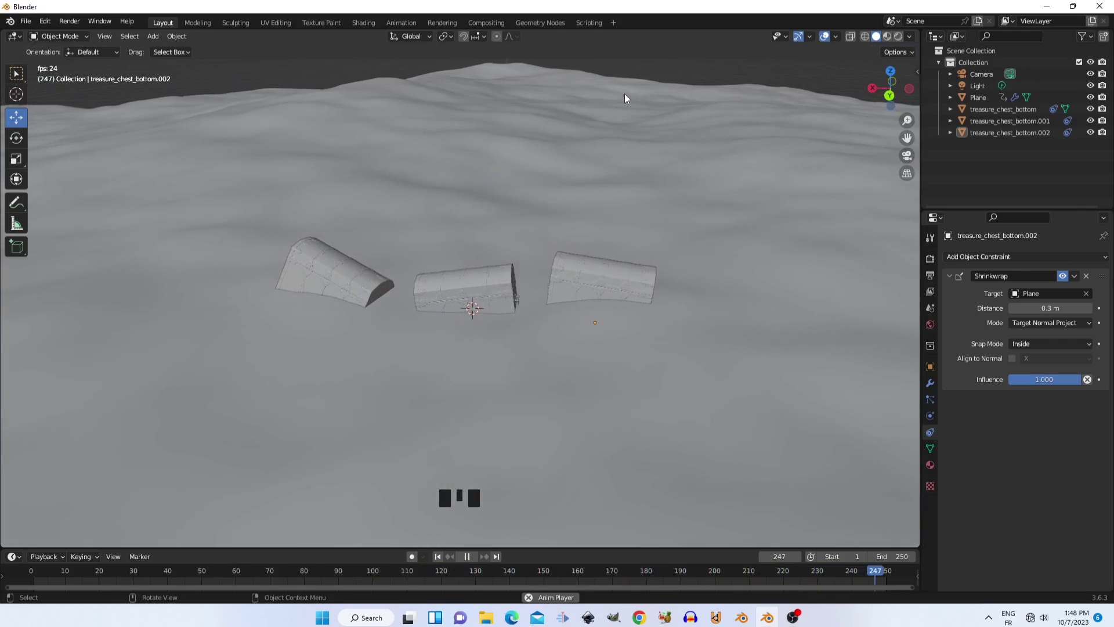
{"action": "left_click", "coordinate": [439, 555]}
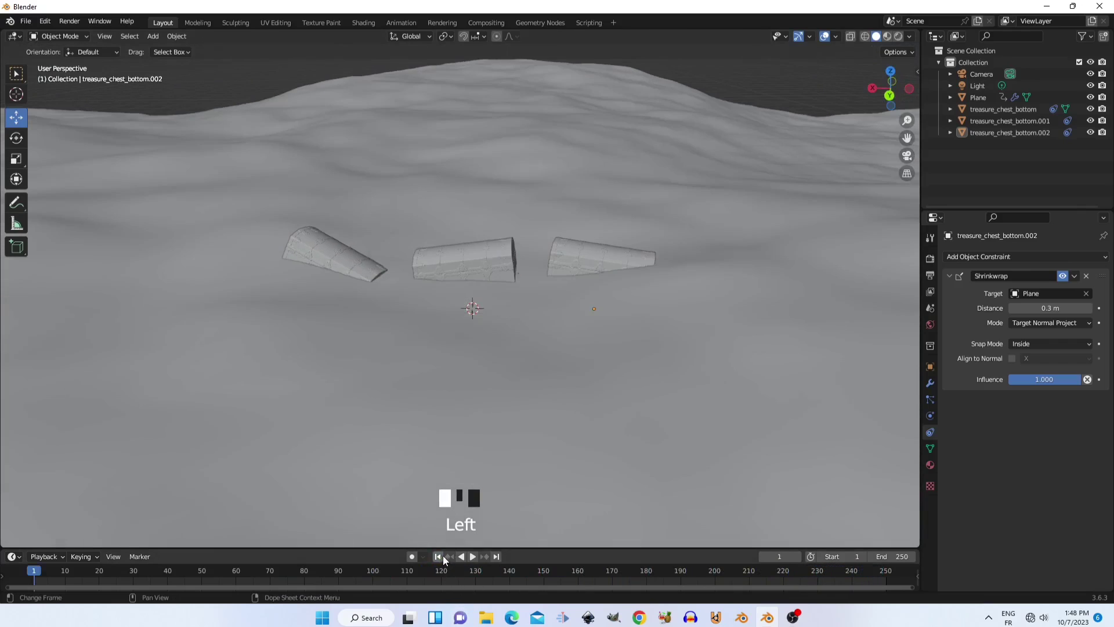